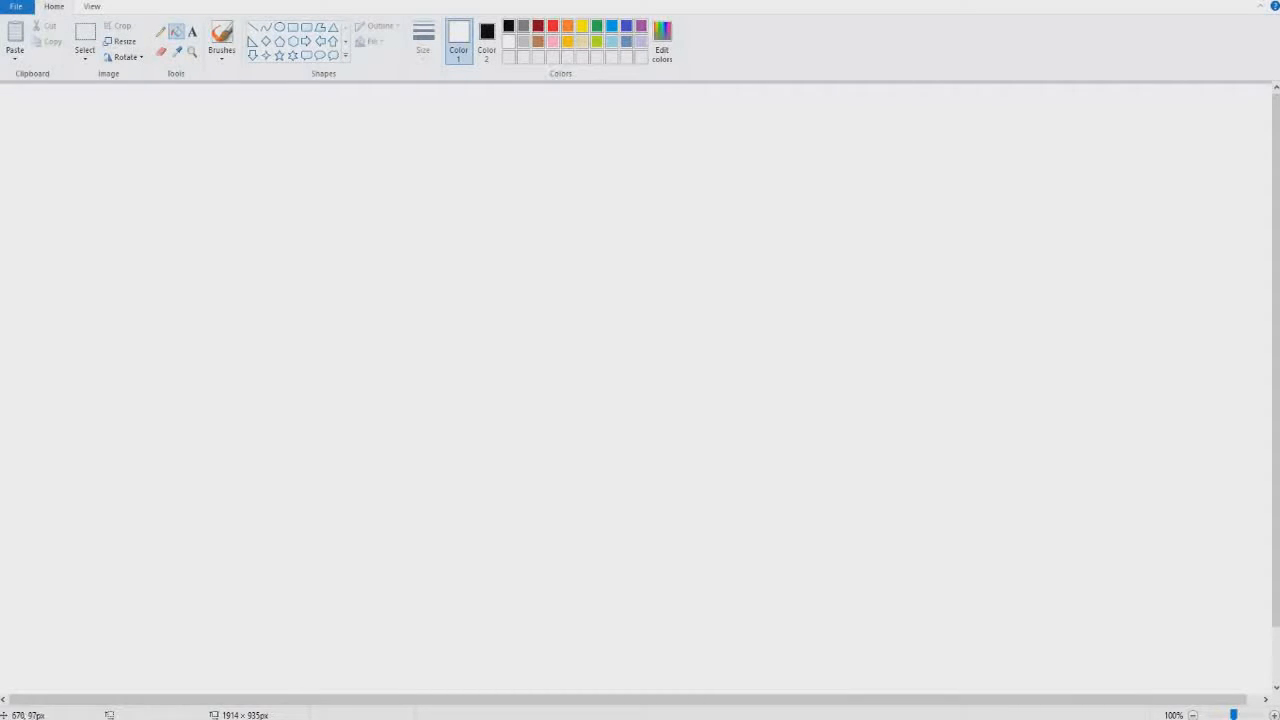
- Draw a large rough circle freehand in black, using the brush at its thickest size, in the upper part of the canvas
{"action": "left_click", "coordinate": [253, 28]}
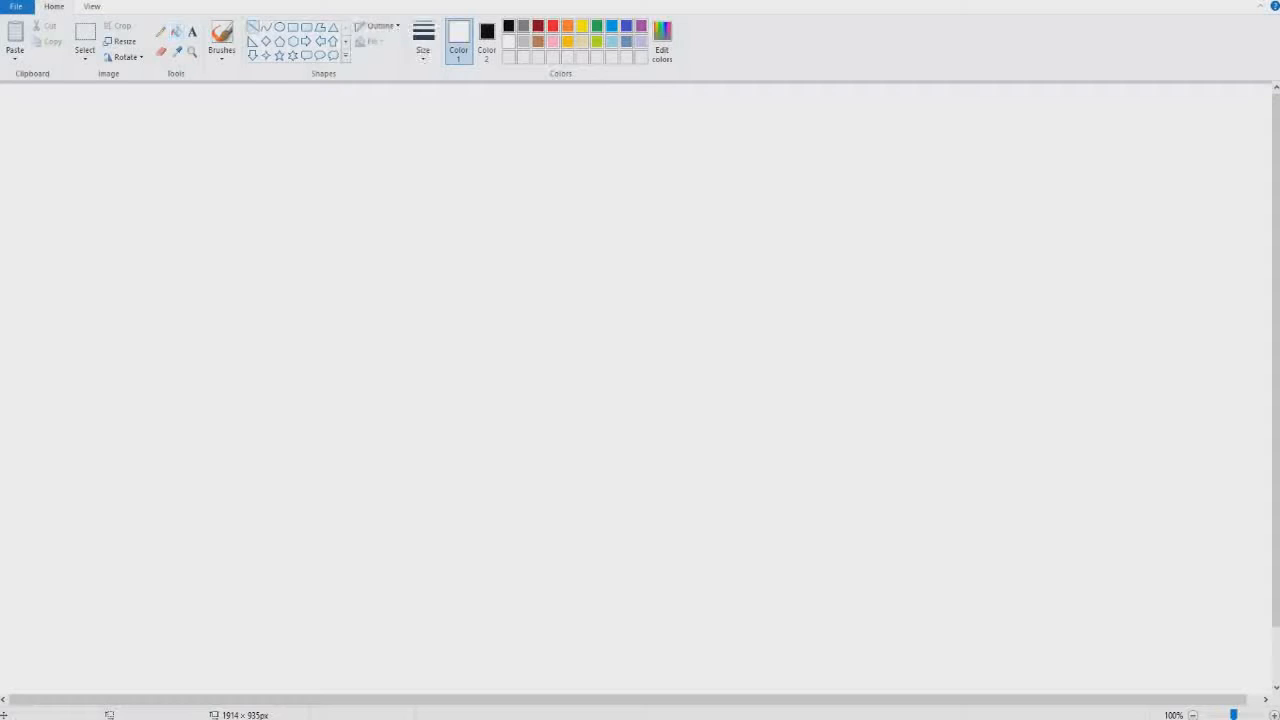
{"action": "left_click", "coordinate": [222, 33]}
{"action": "left_click", "coordinate": [487, 40]}
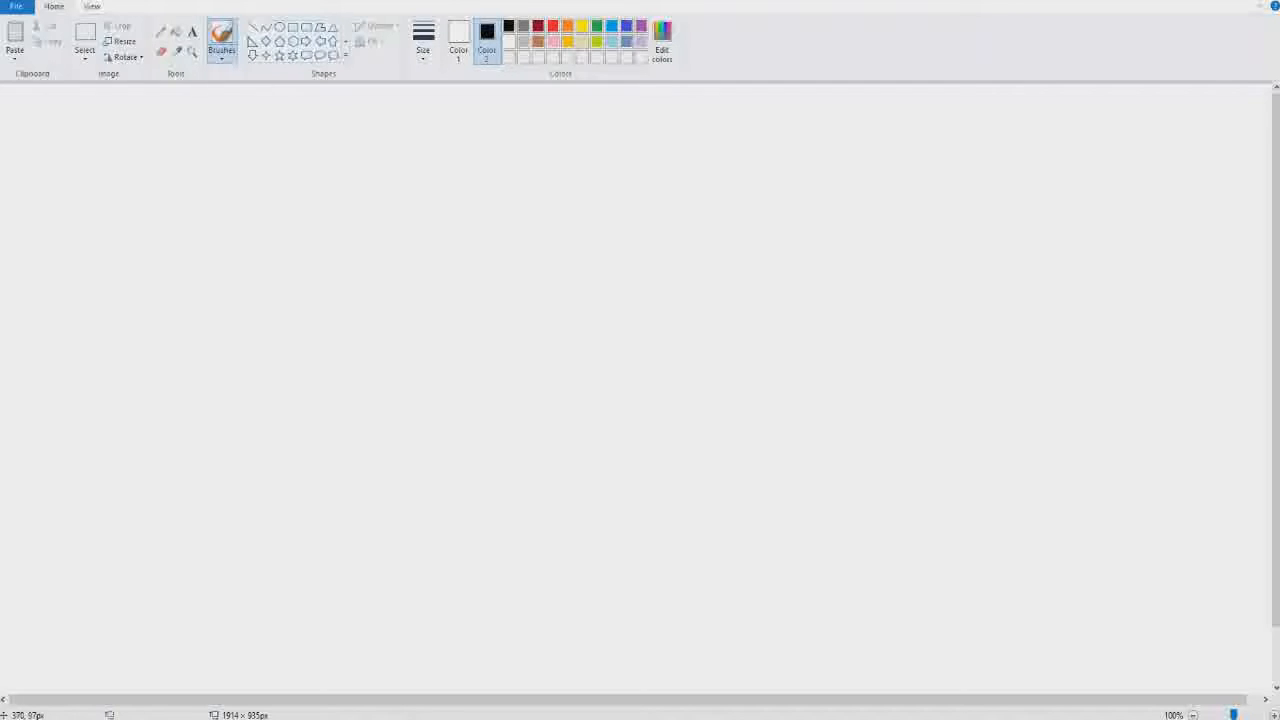
{"action": "left_click", "coordinate": [423, 45]}
{"action": "left_click", "coordinate": [454, 166]}
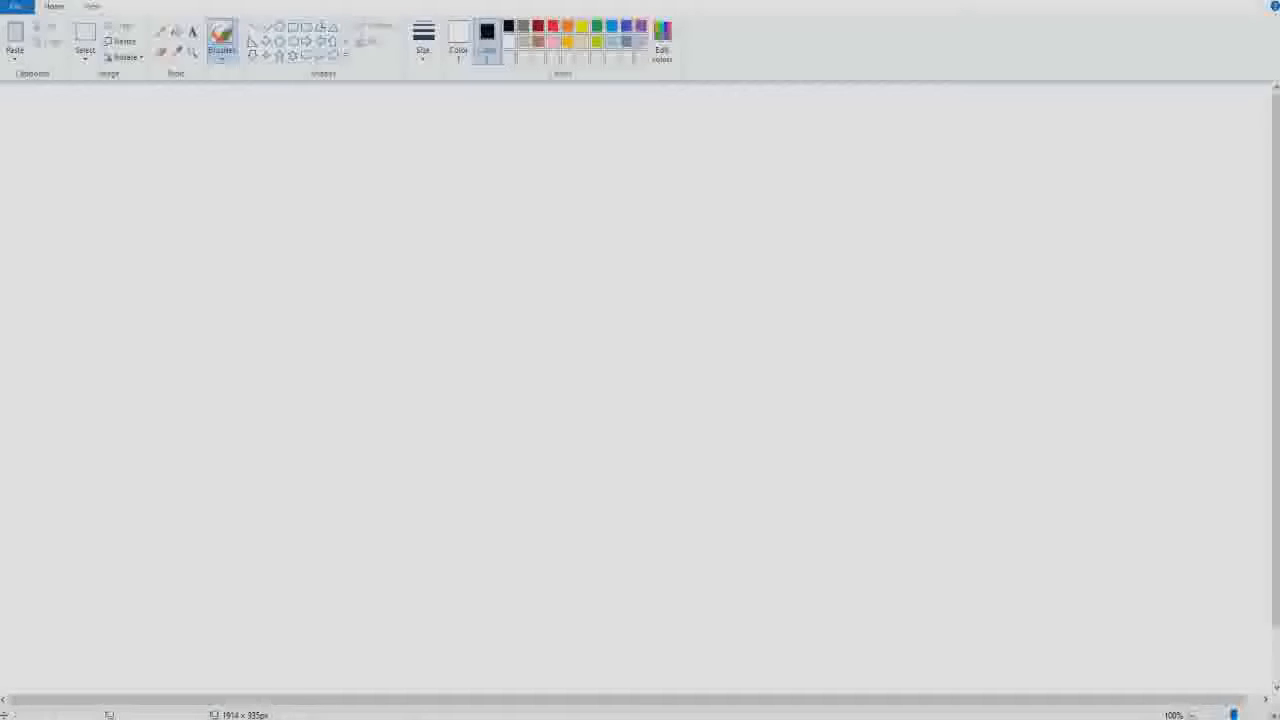
{"action": "left_click", "coordinate": [458, 40]}
{"action": "left_click", "coordinate": [509, 27]}
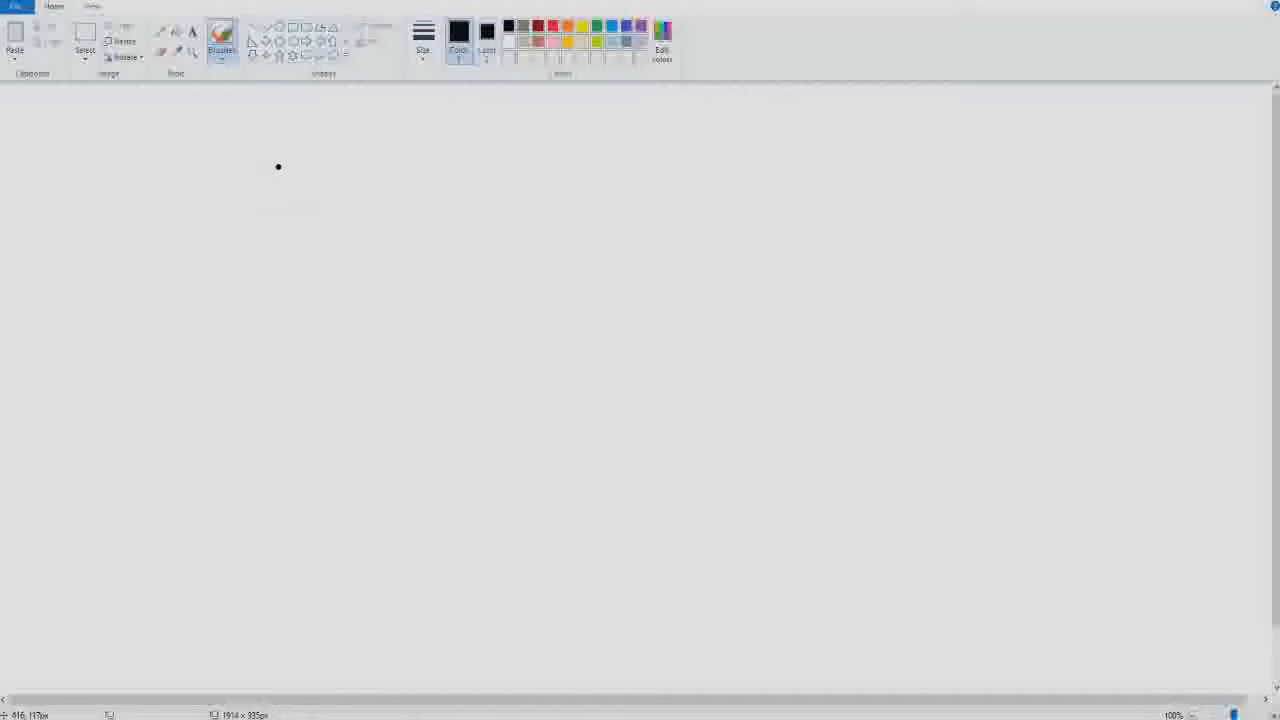
{"action": "mouse_move", "coordinate": [374, 114]}
{"action": "left_mouse_down"}
{"action": "mouse_move", "coordinate": [297, 166]}
{"action": "mouse_move", "coordinate": [283, 205]}
{"action": "mouse_move", "coordinate": [285, 239]}
{"action": "mouse_move", "coordinate": [352, 273]}
{"action": "mouse_move", "coordinate": [469, 232]}
{"action": "mouse_move", "coordinate": [482, 178]}
{"action": "mouse_move", "coordinate": [452, 131]}
{"action": "mouse_move", "coordinate": [368, 113]}
{"action": "left_mouse_up"}
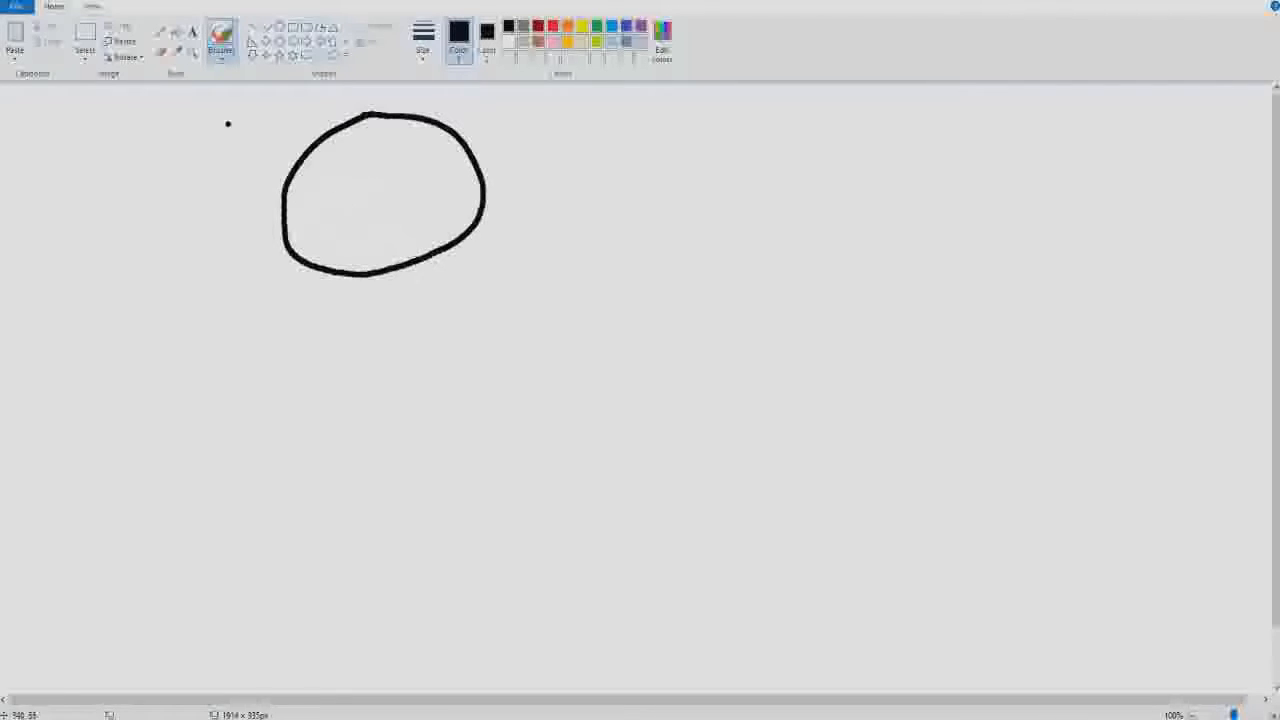
- Move the circle down and towards the centre of the canvas, and fill the black area left behind with white
{"action": "left_click", "coordinate": [85, 35]}
{"action": "mouse_move", "coordinate": [185, 107]}
{"action": "left_mouse_down"}
{"action": "mouse_move", "coordinate": [588, 328]}
{"action": "mouse_move", "coordinate": [572, 301]}
{"action": "mouse_move", "coordinate": [737, 424]}
{"action": "left_mouse_up"}
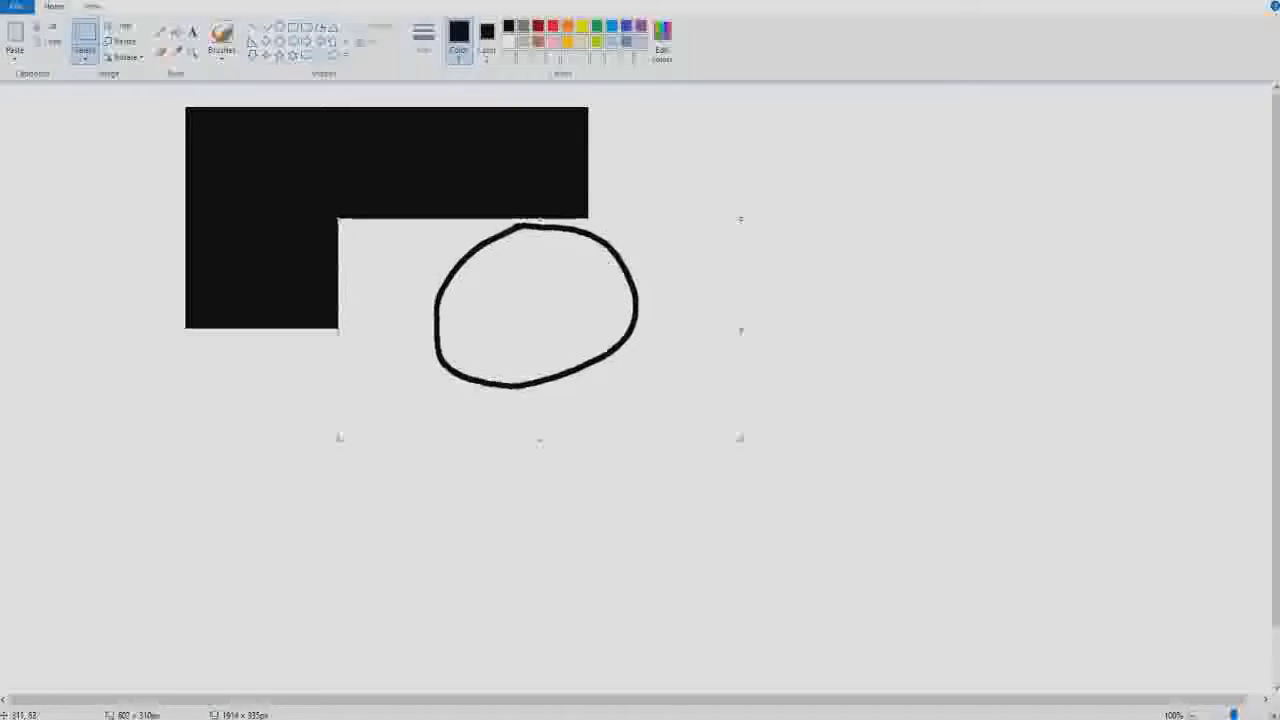
{"action": "left_click", "coordinate": [176, 33]}
{"action": "left_click", "coordinate": [509, 41]}
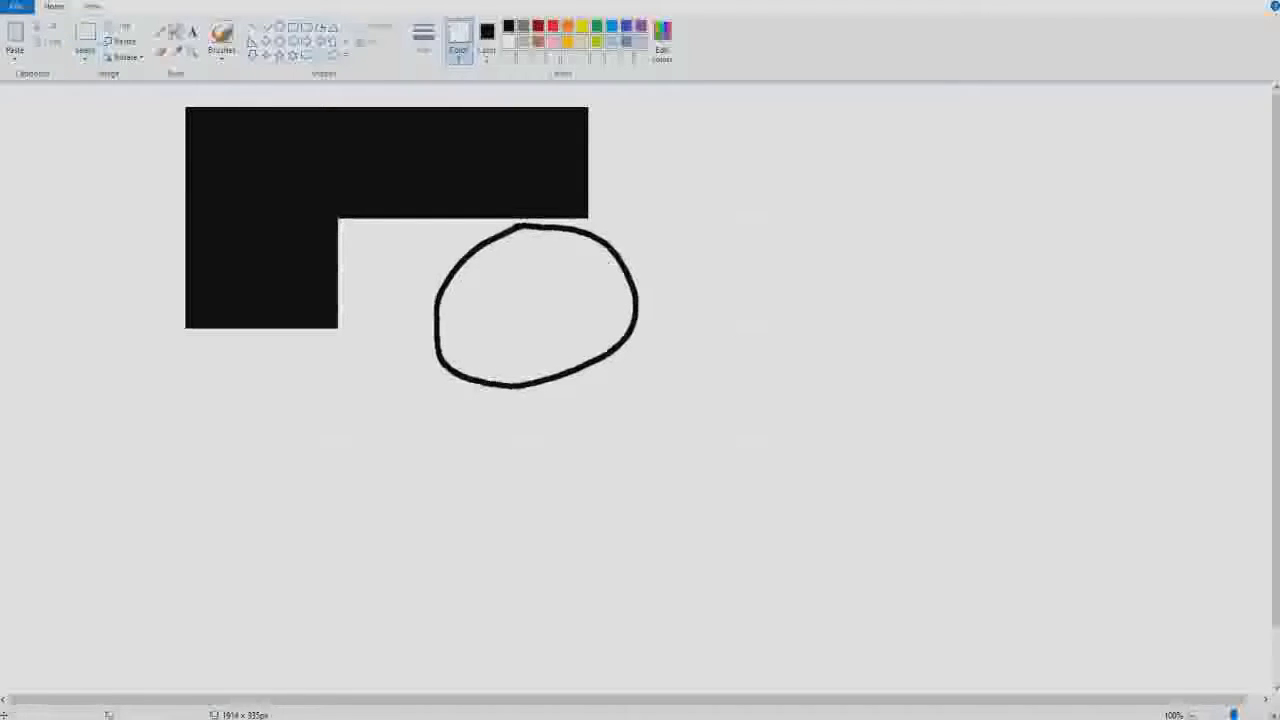
{"action": "left_click", "coordinate": [480, 150]}
{"action": "left_click", "coordinate": [121, 41]}
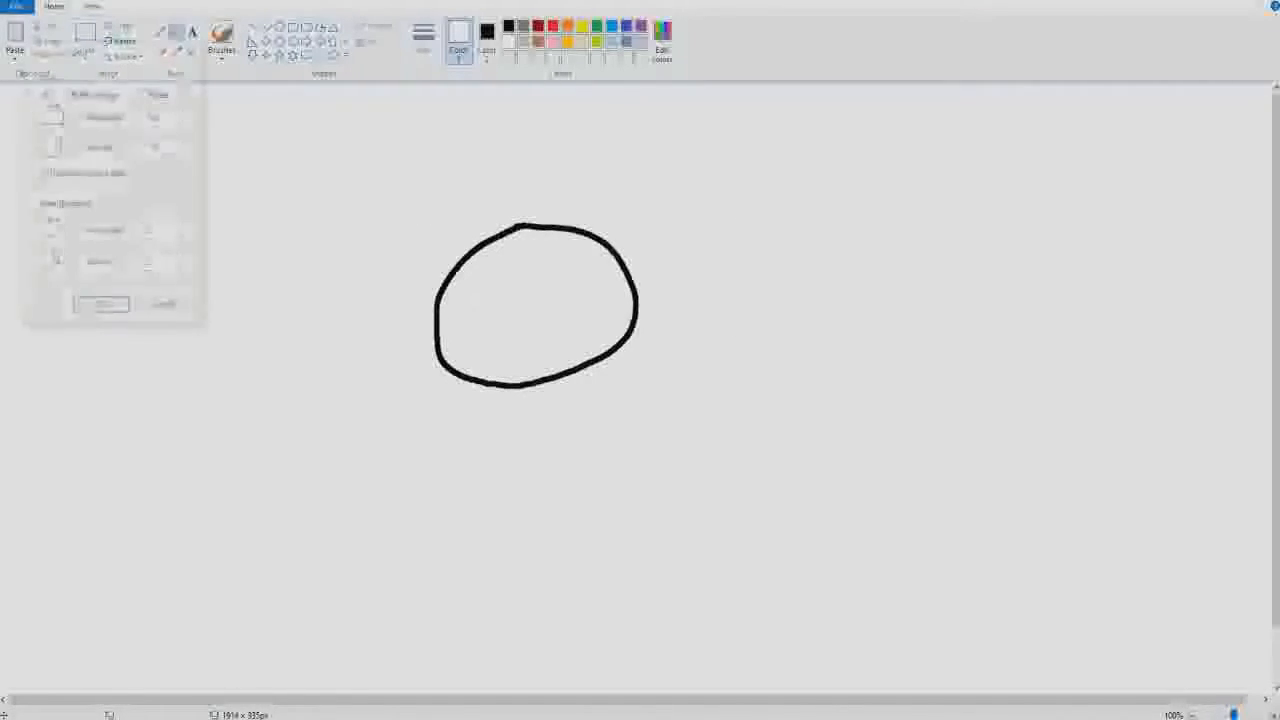
{"action": "left_click", "coordinate": [192, 48]}
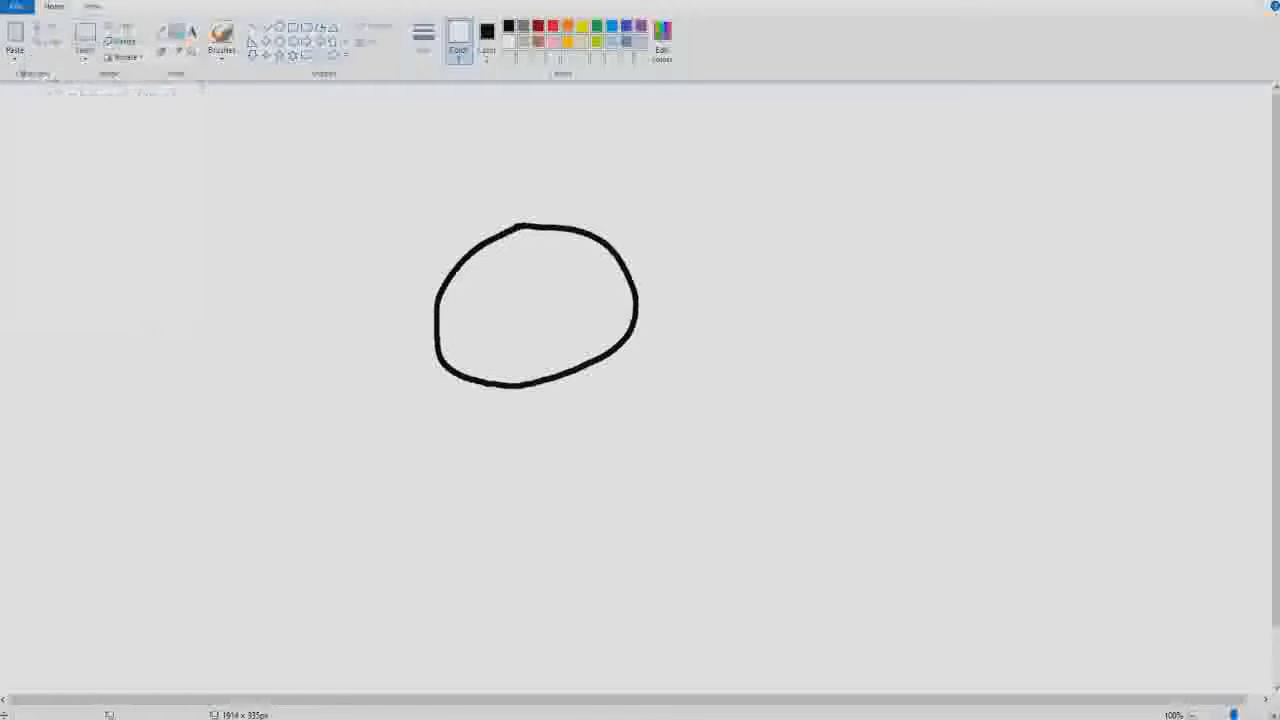
- Select the circle and stretch the selection to about 1232 px wide so the circle fills the canvas's middle, and deselect it
{"action": "left_click", "coordinate": [85, 33]}
{"action": "left_click_drag", "start_coordinate": [245, 163], "coordinate": [690, 418]}
{"action": "mouse_move", "coordinate": [550, 344]}
{"action": "left_mouse_down"}
{"action": "mouse_move", "coordinate": [483, 305]}
{"action": "mouse_move", "coordinate": [643, 409]}
{"action": "mouse_move", "coordinate": [628, 625]}
{"action": "mouse_move", "coordinate": [591, 596]}
{"action": "mouse_move", "coordinate": [577, 602]}
{"action": "mouse_move", "coordinate": [575, 413]}
{"action": "mouse_move", "coordinate": [530, 334]}
{"action": "mouse_move", "coordinate": [551, 339]}
{"action": "left_mouse_up"}
{"action": "left_click_drag", "start_coordinate": [690, 418], "coordinate": [960, 558]}
{"action": "left_click_drag", "start_coordinate": [603, 559], "coordinate": [603, 653]}
{"action": "left_click_drag", "start_coordinate": [603, 163], "coordinate": [603, 100]}
{"action": "left_click_drag", "start_coordinate": [245, 378], "coordinate": [177, 378]}
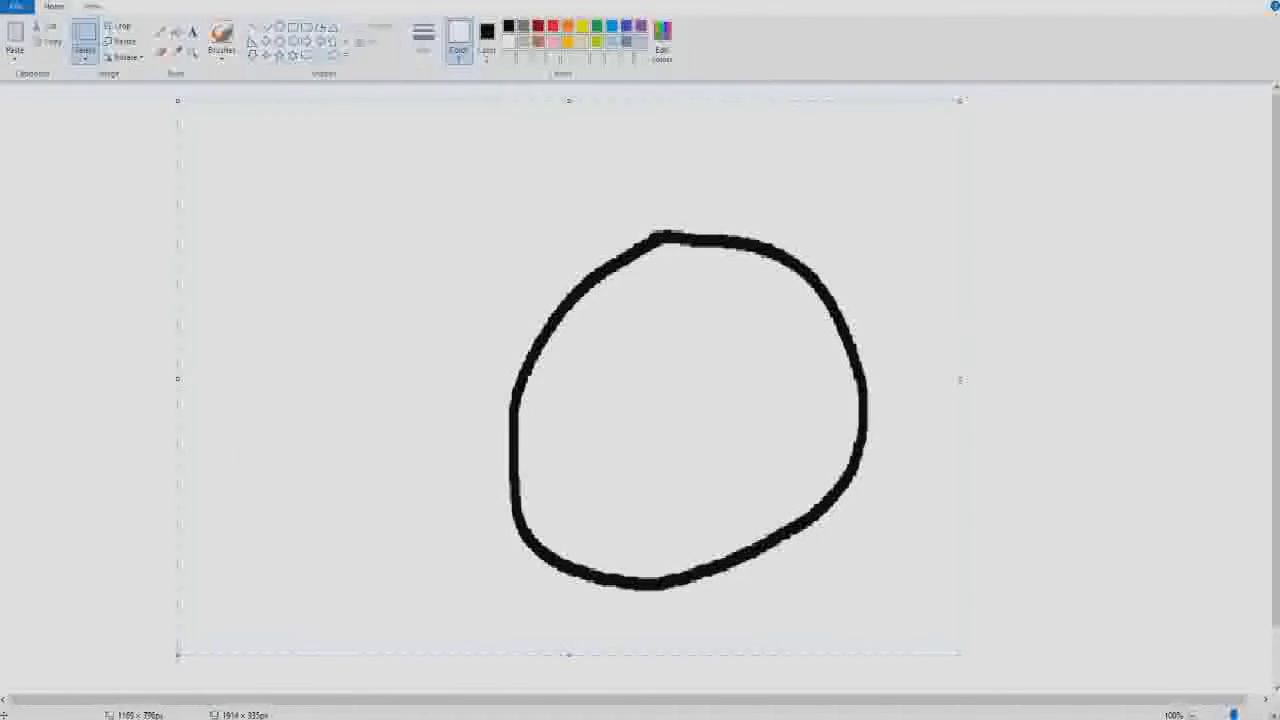
{"action": "left_click_drag", "start_coordinate": [960, 655], "coordinate": [1003, 668]}
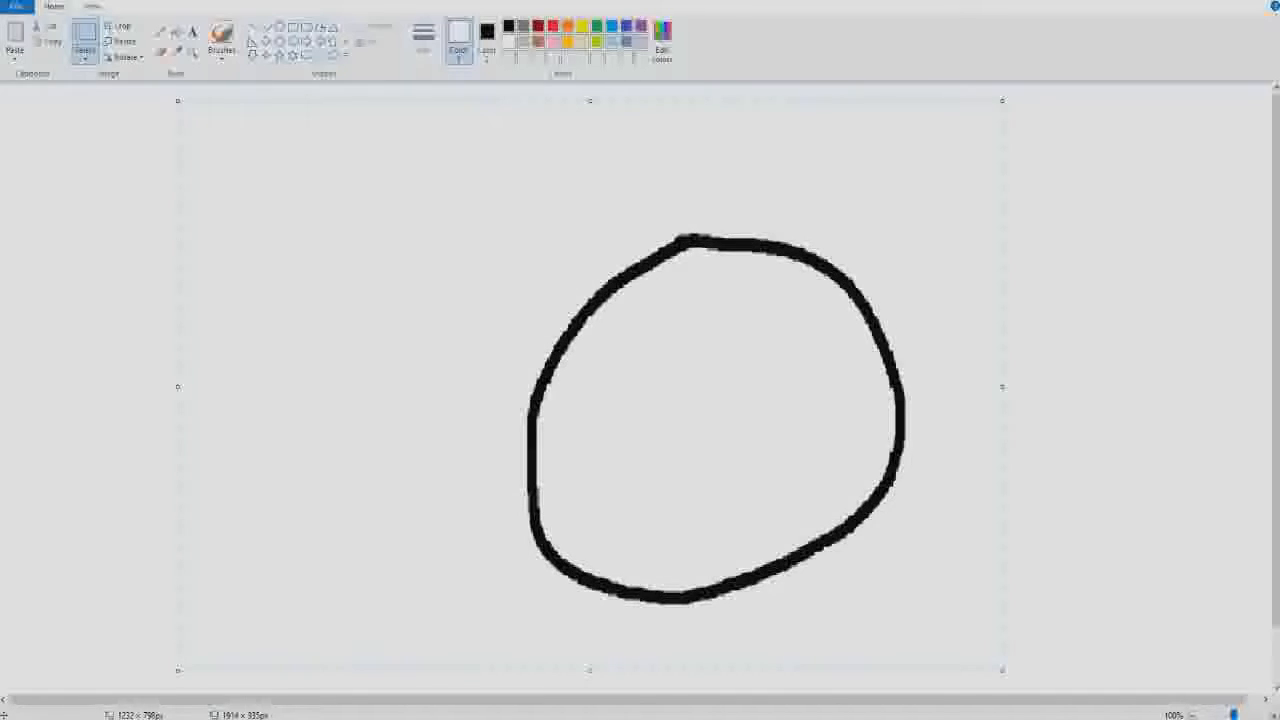
{"action": "key", "text": "Escape"}
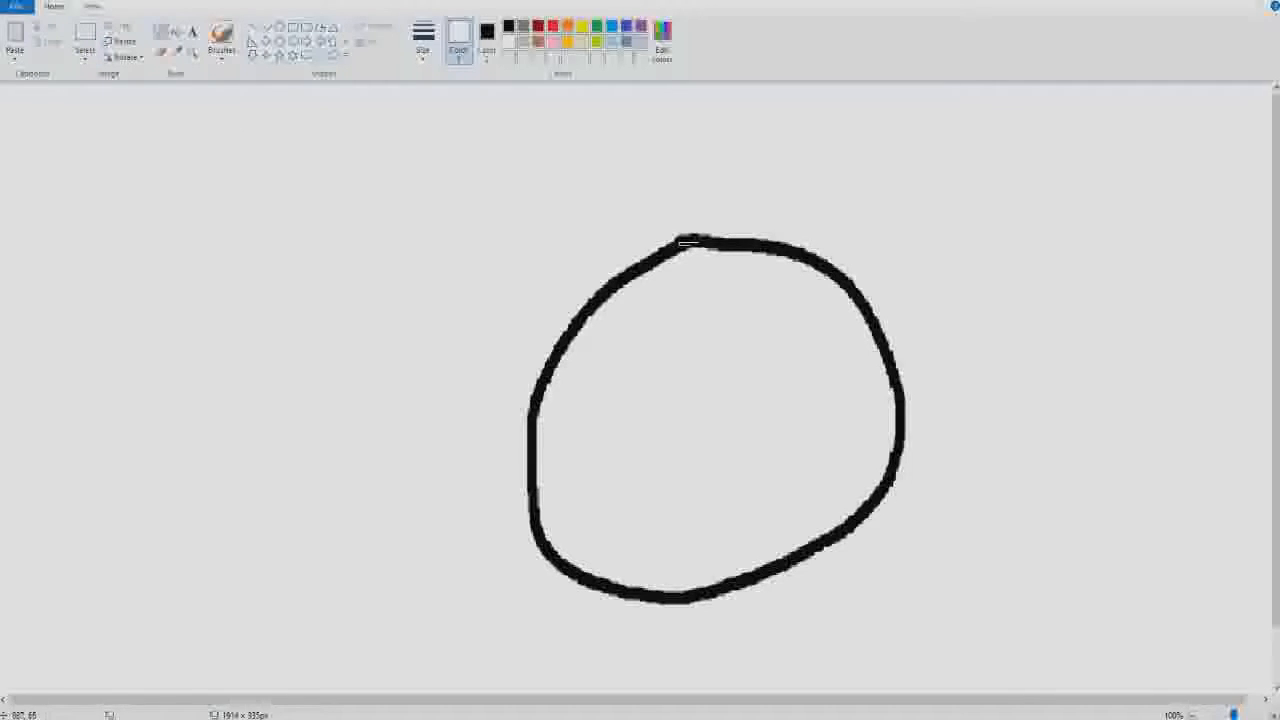
- Set the brush to the second-thickest line size
{"action": "left_click", "coordinate": [221, 35]}
{"action": "left_click", "coordinate": [423, 42]}
{"action": "left_click", "coordinate": [454, 167]}
{"action": "left_click", "coordinate": [423, 42]}
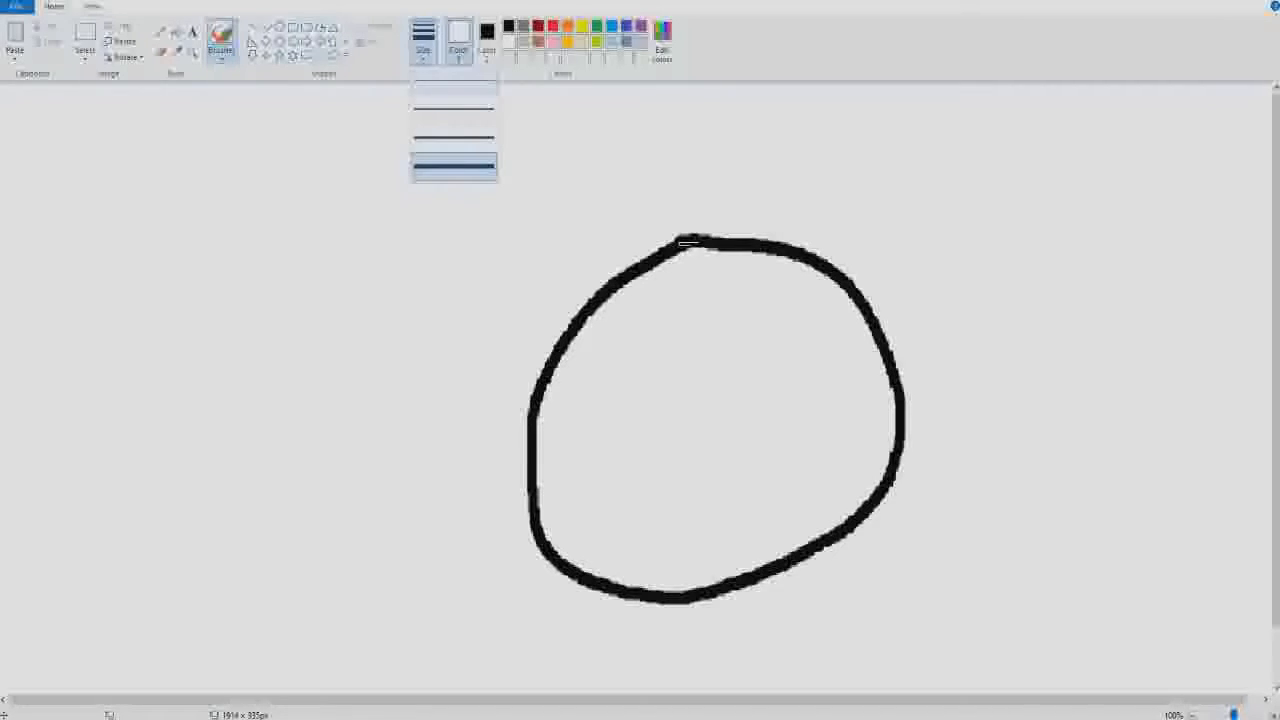
{"action": "left_click", "coordinate": [454, 167]}
{"action": "left_click", "coordinate": [423, 42]}
{"action": "left_click", "coordinate": [454, 138]}
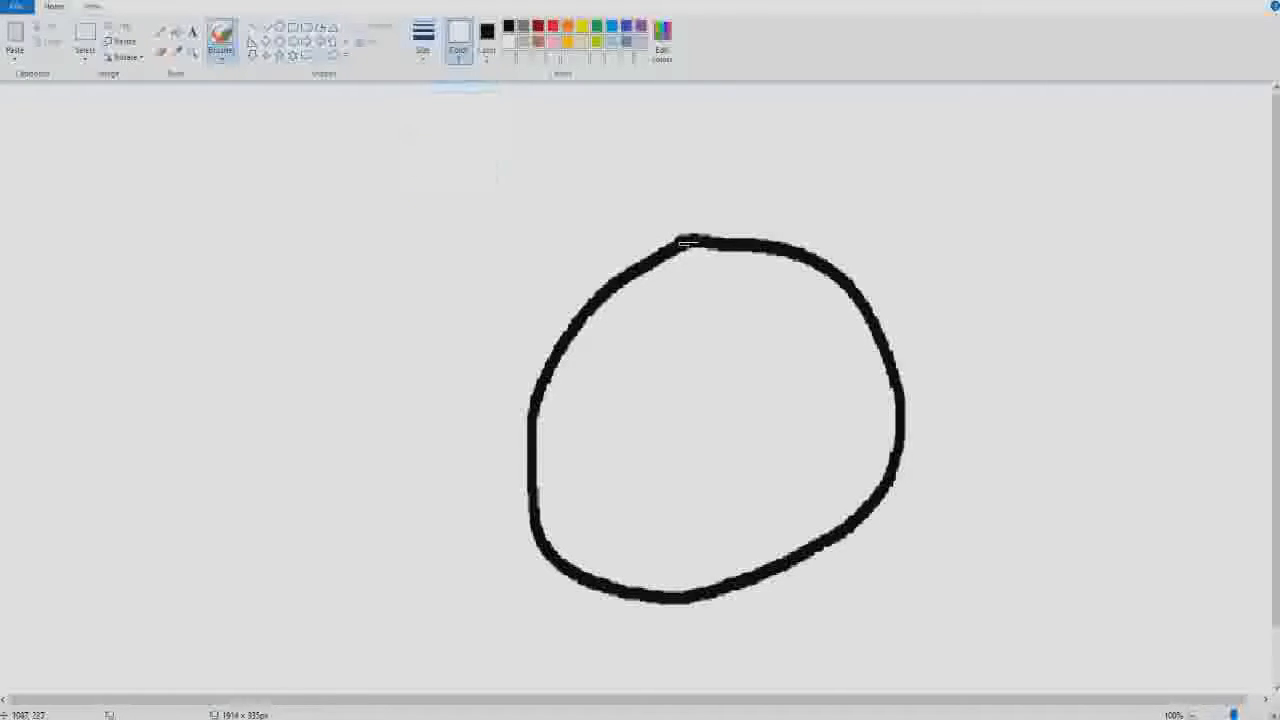
- Paint over the white marks at the circle's top in black, thickening the outline to both sides, and undo the last stray stroke
{"action": "left_click", "coordinate": [194, 53]}
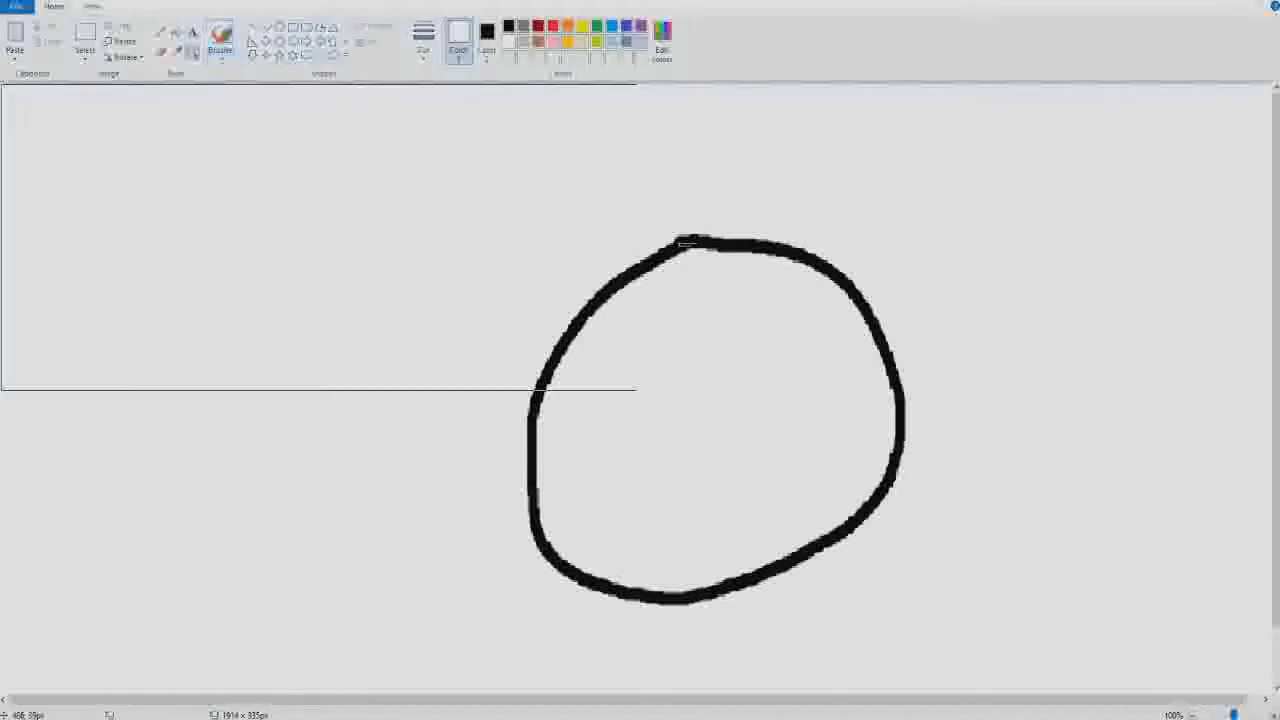
{"action": "left_click", "coordinate": [686, 243]}
{"action": "left_click", "coordinate": [700, 391]}
{"action": "left_click", "coordinate": [429, 291]}
{"action": "left_click", "coordinate": [415, 265]}
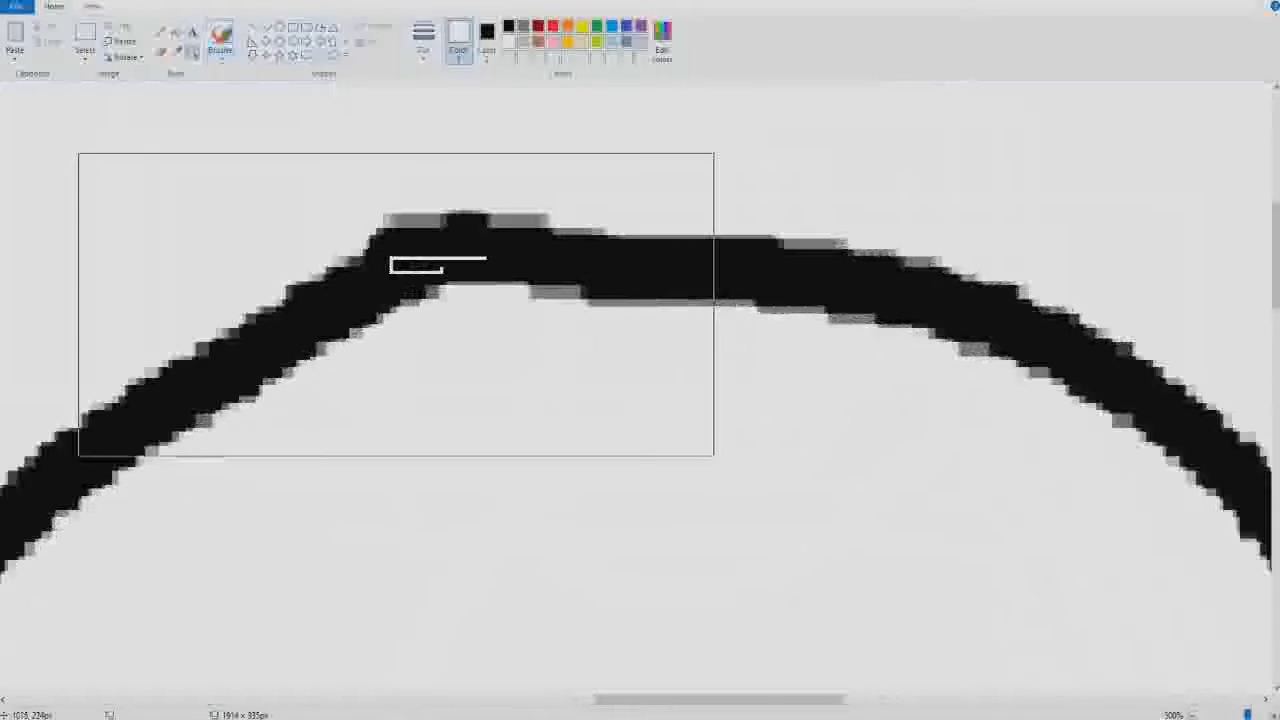
{"action": "left_click", "coordinate": [396, 304]}
{"action": "left_click", "coordinate": [161, 33]}
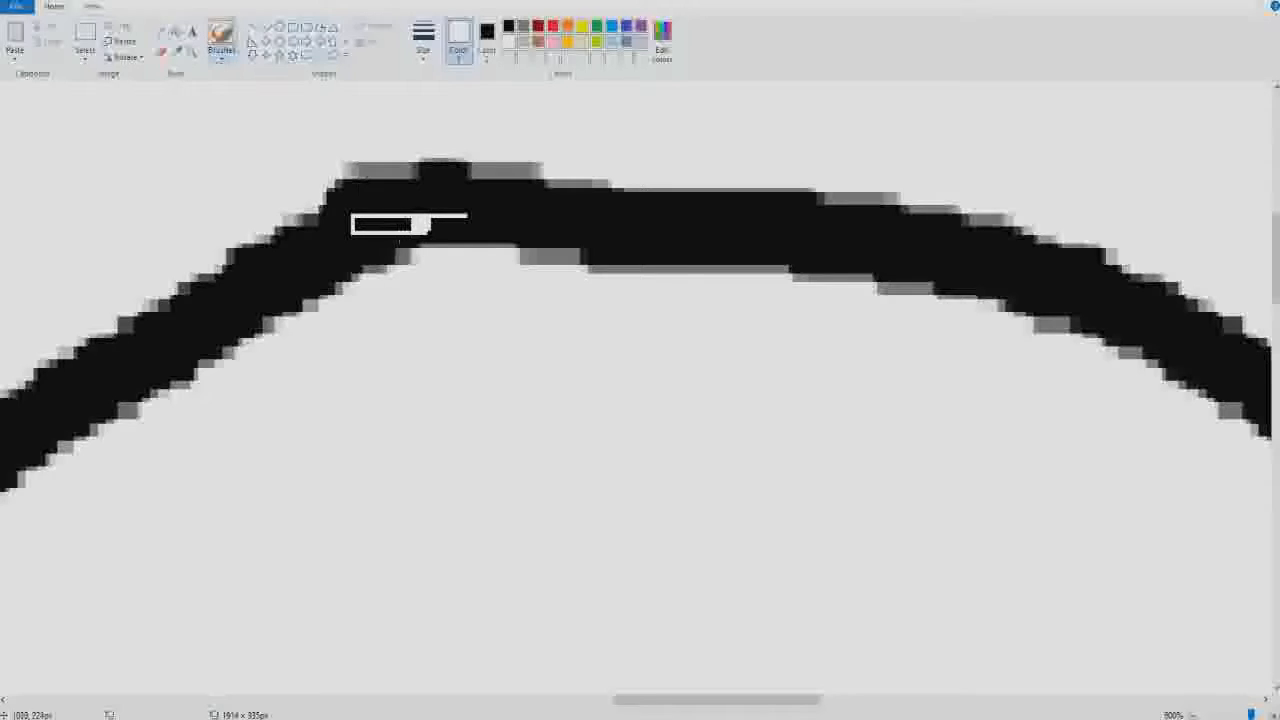
{"action": "left_click", "coordinate": [509, 27]}
{"action": "mouse_move", "coordinate": [468, 216]}
{"action": "left_mouse_down"}
{"action": "mouse_move", "coordinate": [411, 231]}
{"action": "mouse_move", "coordinate": [469, 248]}
{"action": "mouse_move", "coordinate": [438, 219]}
{"action": "mouse_move", "coordinate": [569, 237]}
{"action": "mouse_move", "coordinate": [762, 234]}
{"action": "mouse_move", "coordinate": [894, 285]}
{"action": "mouse_move", "coordinate": [1019, 300]}
{"action": "mouse_move", "coordinate": [1239, 403]}
{"action": "mouse_move", "coordinate": [987, 319]}
{"action": "mouse_move", "coordinate": [838, 288]}
{"action": "mouse_move", "coordinate": [381, 256]}
{"action": "mouse_move", "coordinate": [369, 266]}
{"action": "mouse_move", "coordinate": [375, 298]}
{"action": "mouse_move", "coordinate": [290, 318]}
{"action": "mouse_move", "coordinate": [65, 468]}
{"action": "mouse_move", "coordinate": [348, 308]}
{"action": "mouse_move", "coordinate": [795, 298]}
{"action": "mouse_move", "coordinate": [960, 319]}
{"action": "left_mouse_up"}
{"action": "mouse_move", "coordinate": [341, 172]}
{"action": "left_mouse_down"}
{"action": "mouse_move", "coordinate": [307, 208]}
{"action": "mouse_move", "coordinate": [330, 172]}
{"action": "mouse_move", "coordinate": [300, 178]}
{"action": "mouse_move", "coordinate": [215, 272]}
{"action": "mouse_move", "coordinate": [170, 265]}
{"action": "mouse_move", "coordinate": [115, 290]}
{"action": "mouse_move", "coordinate": [108, 328]}
{"action": "mouse_move", "coordinate": [8, 392]}
{"action": "mouse_move", "coordinate": [98, 336]}
{"action": "mouse_move", "coordinate": [90, 308]}
{"action": "left_mouse_up"}
{"action": "key", "text": "ctrl+z"}
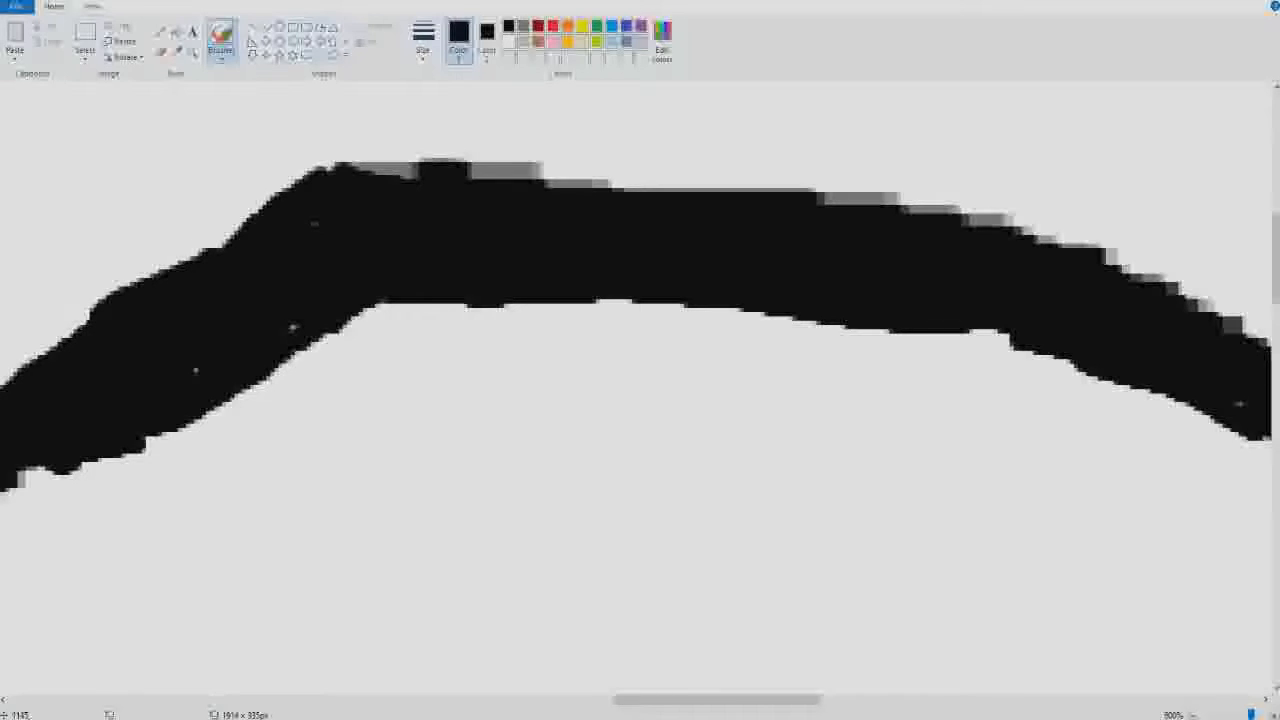
- Cover the grey jagged pixels along the outer edge of the thickened top outline in black and fill the small white gaps
{"action": "left_click_drag", "start_coordinate": [838, 208], "coordinate": [900, 205]}
{"action": "mouse_move", "coordinate": [444, 184]}
{"action": "left_mouse_down"}
{"action": "mouse_move", "coordinate": [470, 198]}
{"action": "mouse_move", "coordinate": [390, 190]}
{"action": "mouse_move", "coordinate": [843, 193]}
{"action": "mouse_move", "coordinate": [712, 184]}
{"action": "left_mouse_up"}
{"action": "mouse_move", "coordinate": [536, 160]}
{"action": "left_mouse_down"}
{"action": "mouse_move", "coordinate": [525, 154]}
{"action": "mouse_move", "coordinate": [873, 179]}
{"action": "mouse_move", "coordinate": [950, 210]}
{"action": "mouse_move", "coordinate": [870, 175]}
{"action": "mouse_move", "coordinate": [1150, 262]}
{"action": "left_mouse_up"}
{"action": "left_click_drag", "start_coordinate": [1233, 324], "coordinate": [1262, 340]}
{"action": "left_click", "coordinate": [309, 330]}
{"action": "left_click", "coordinate": [196, 369]}
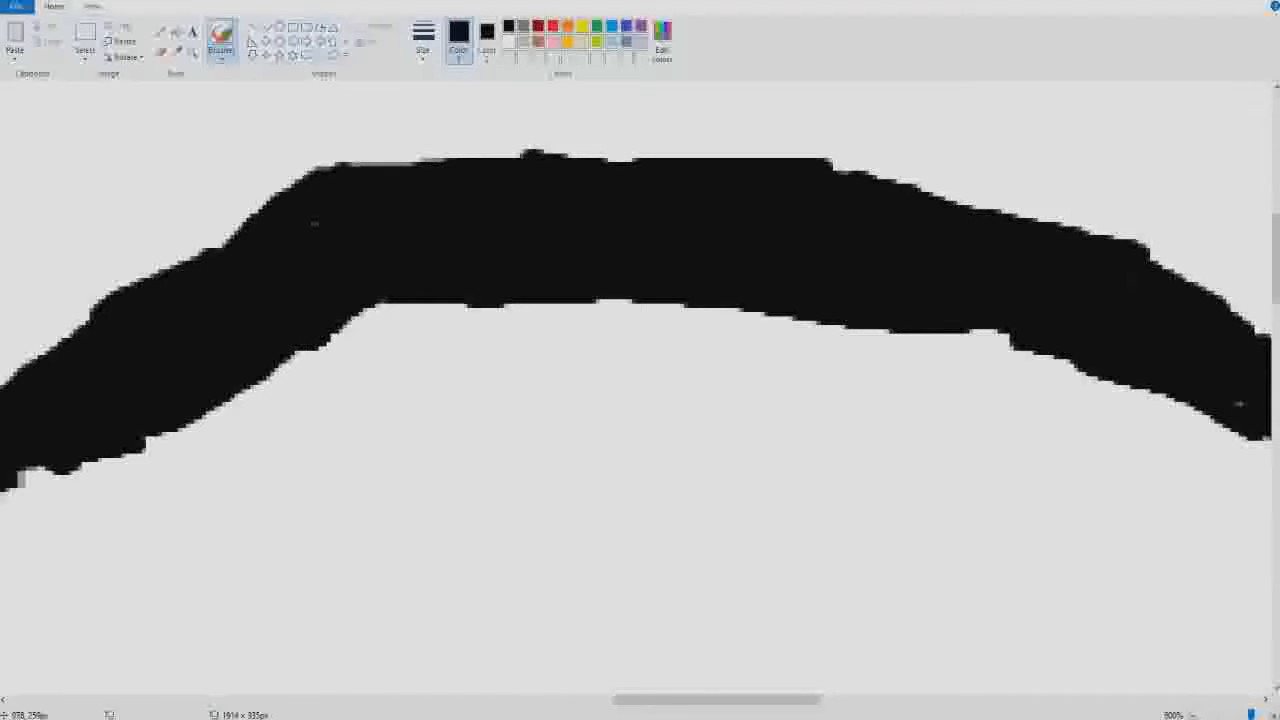
- Even out the remaining bumps along the circle's upper edge with short black brush strokes
{"action": "left_click_drag", "start_coordinate": [625, 174], "coordinate": [610, 174]}
{"action": "mouse_move", "coordinate": [432, 175]}
{"action": "left_mouse_down"}
{"action": "mouse_move", "coordinate": [352, 176]}
{"action": "mouse_move", "coordinate": [398, 174]}
{"action": "left_mouse_up"}
{"action": "left_click_drag", "start_coordinate": [840, 166], "coordinate": [1085, 222]}
{"action": "mouse_move", "coordinate": [518, 152]}
{"action": "left_mouse_down"}
{"action": "mouse_move", "coordinate": [546, 152]}
{"action": "mouse_move", "coordinate": [356, 157]}
{"action": "mouse_move", "coordinate": [838, 166]}
{"action": "left_mouse_up"}
{"action": "left_click", "coordinate": [193, 52]}
{"action": "right_click", "coordinate": [411, 255]}
{"action": "right_click", "coordinate": [476, 345]}
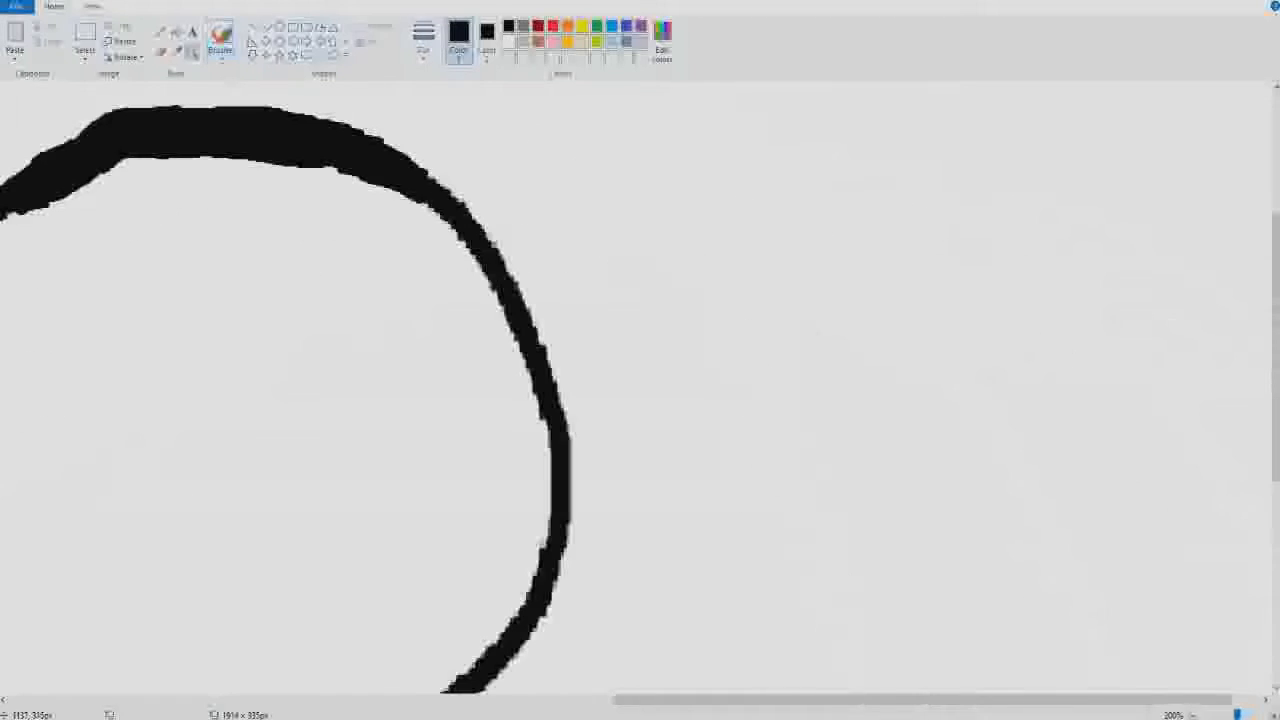
{"action": "right_click", "coordinate": [274, 343]}
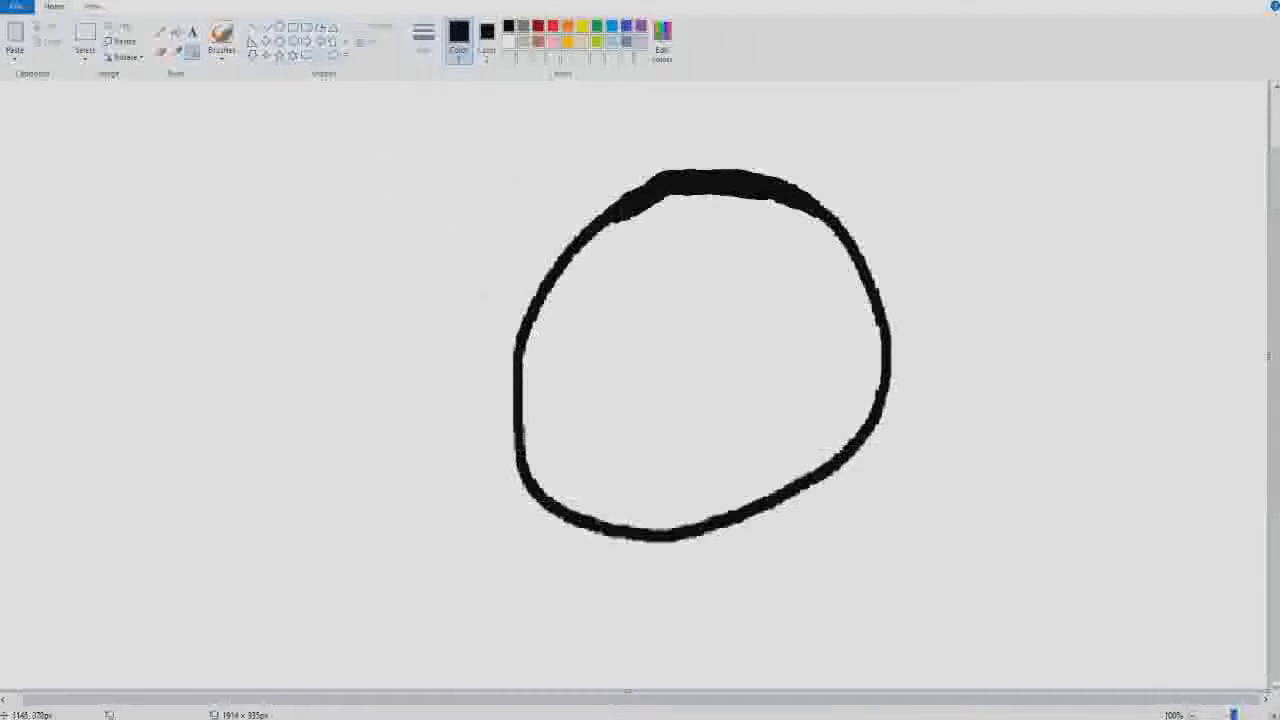
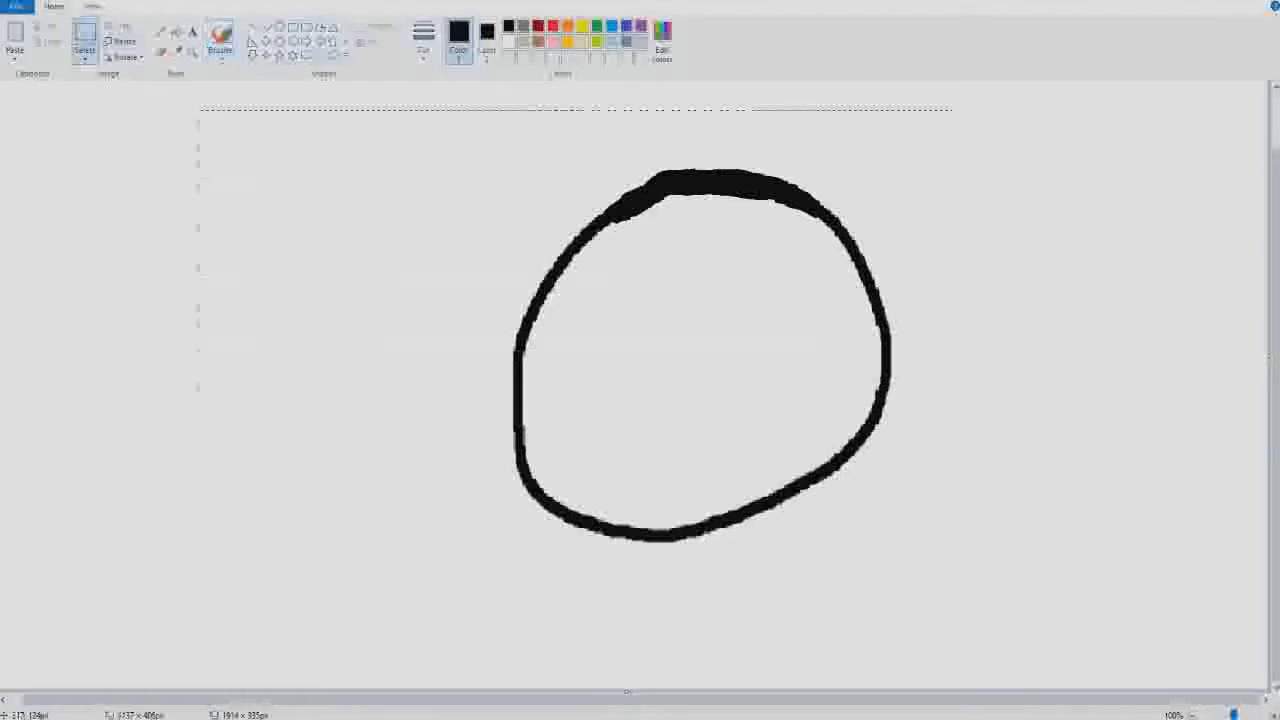
- Delete the hand-drawn circle and fill the remaining black area with white to clear the canvas
{"action": "key", "text": "Delete"}
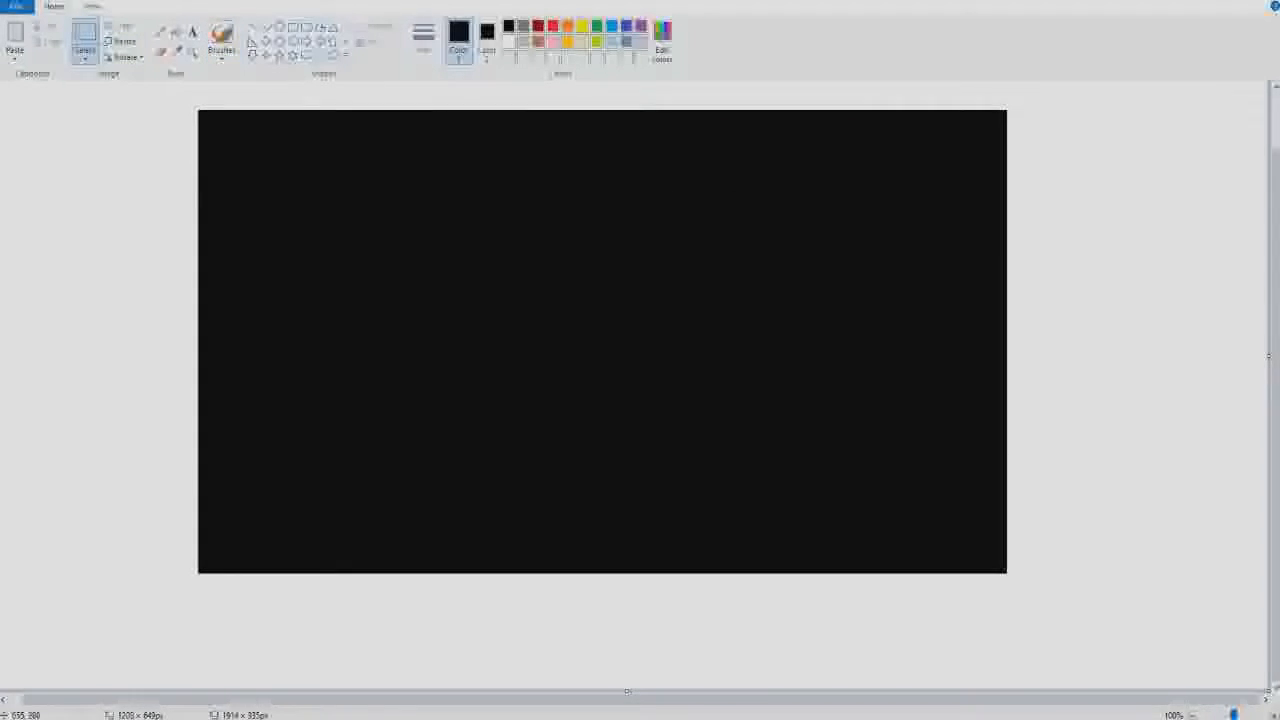
{"action": "left_click", "coordinate": [176, 32]}
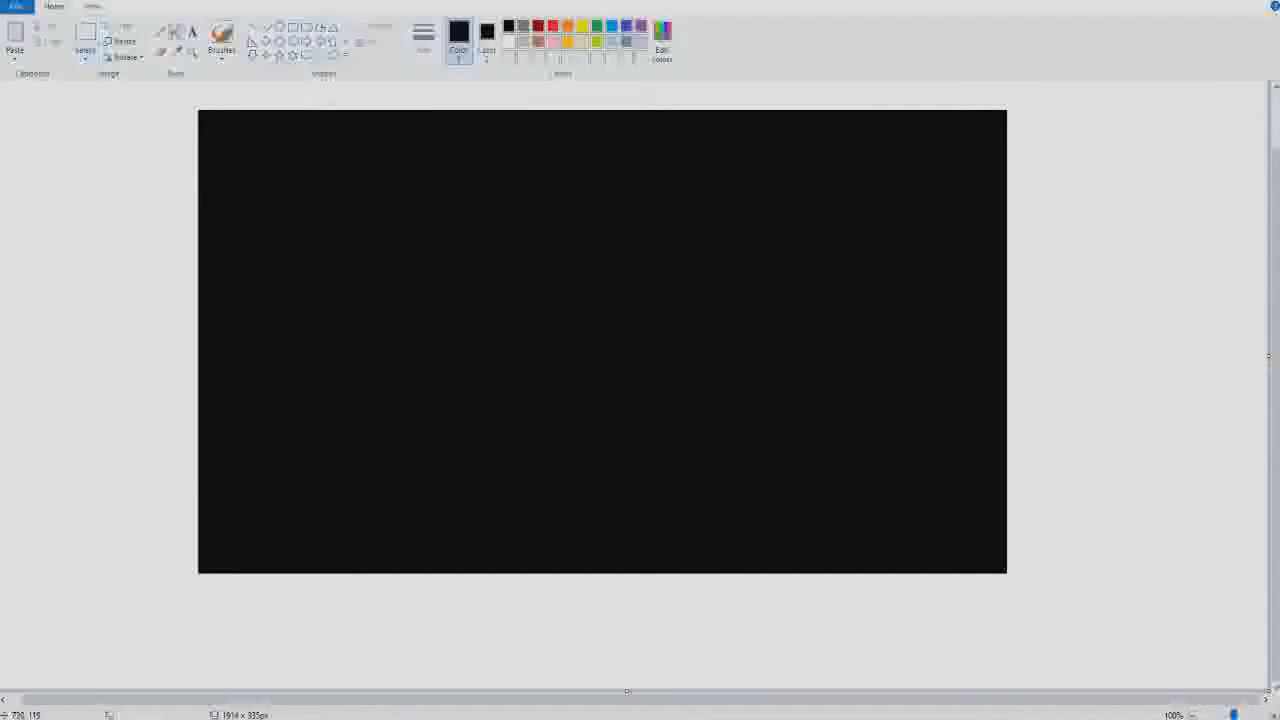
{"action": "left_click", "coordinate": [509, 42]}
{"action": "left_click", "coordinate": [522, 180]}
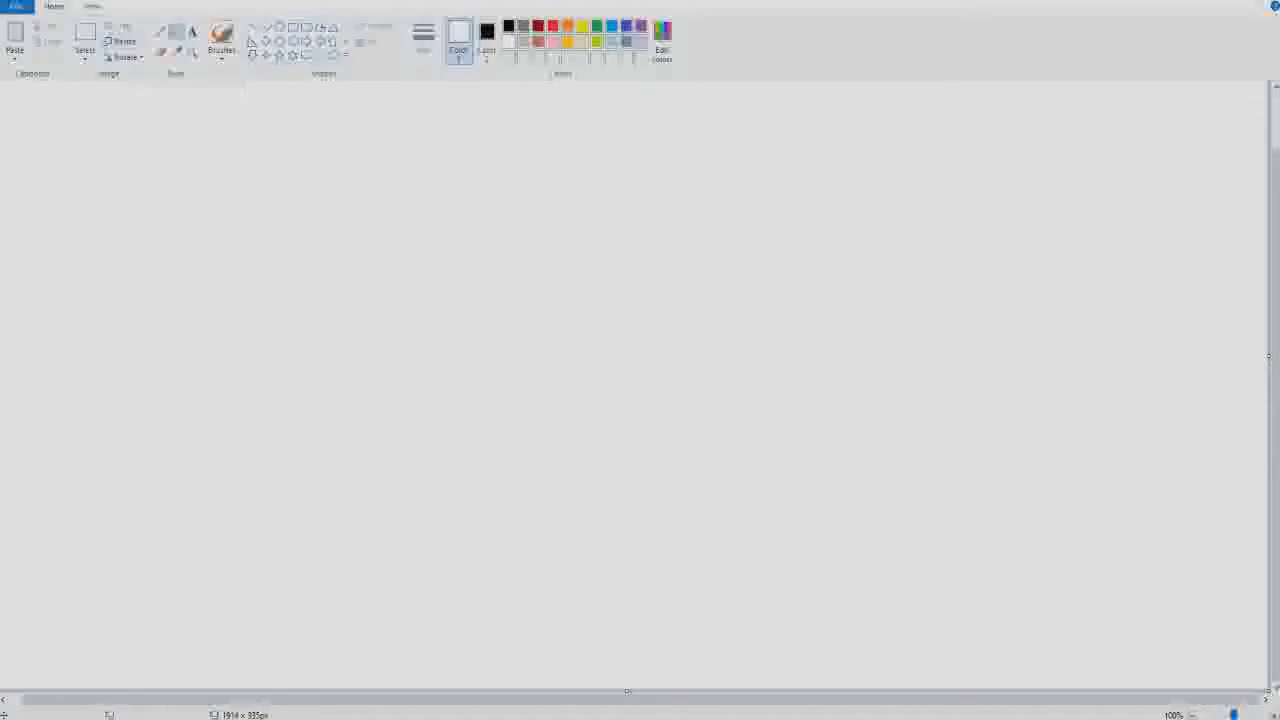
- Draw a black circle outline about 604 × 604 px with the Oval shape, left of the canvas centre
{"action": "left_click", "coordinate": [280, 27]}
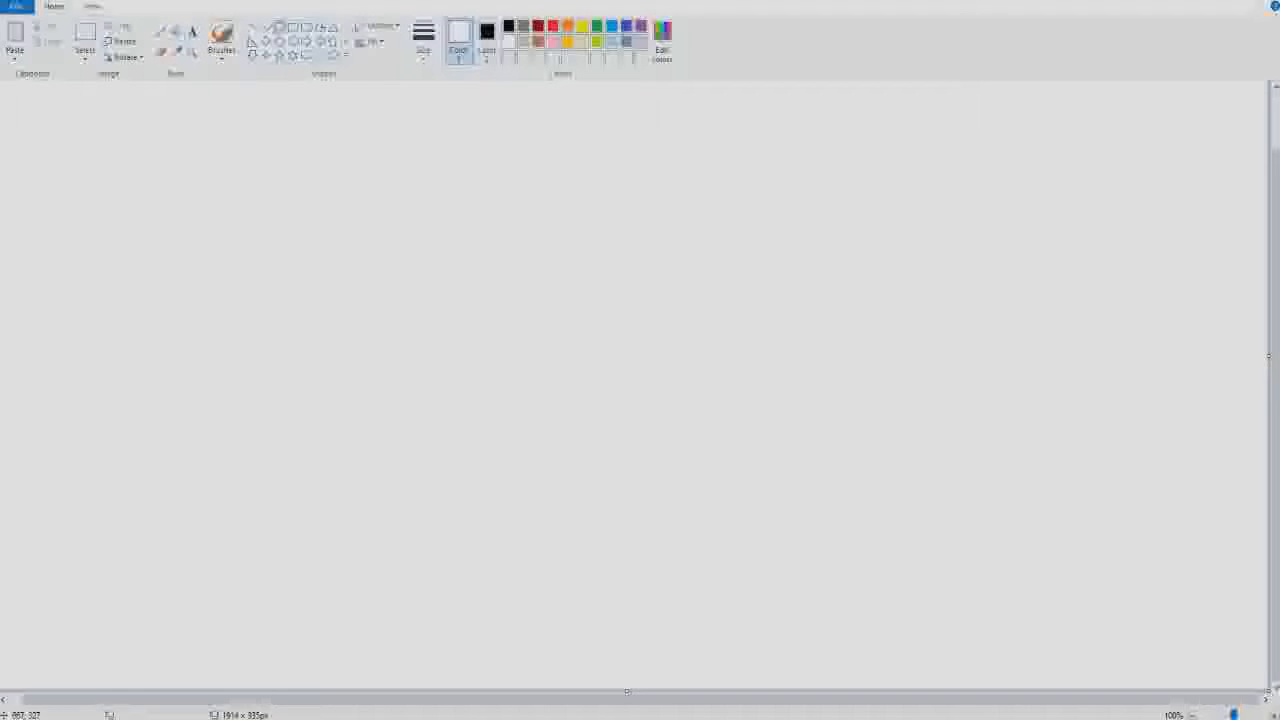
{"action": "left_click_drag", "start_coordinate": [319, 155], "coordinate": [470, 316]}
{"action": "left_click", "coordinate": [508, 26]}
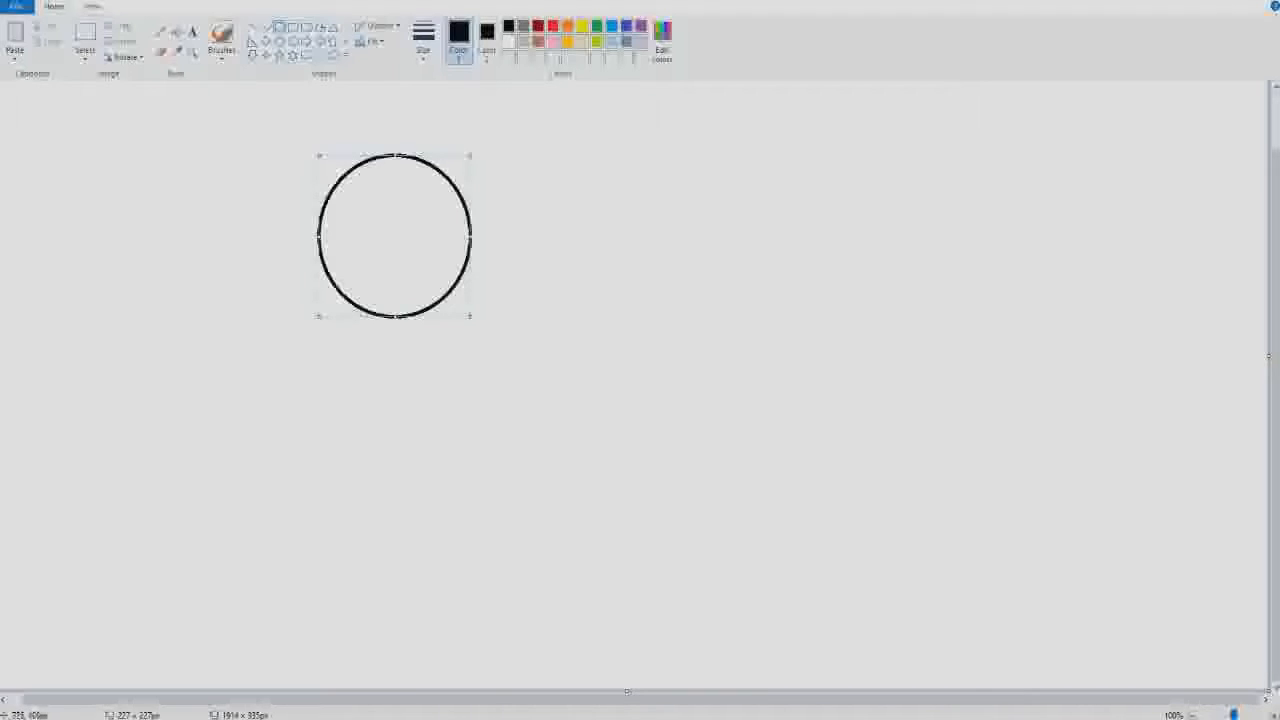
{"action": "left_click_drag", "start_coordinate": [470, 316], "coordinate": [404, 314]}
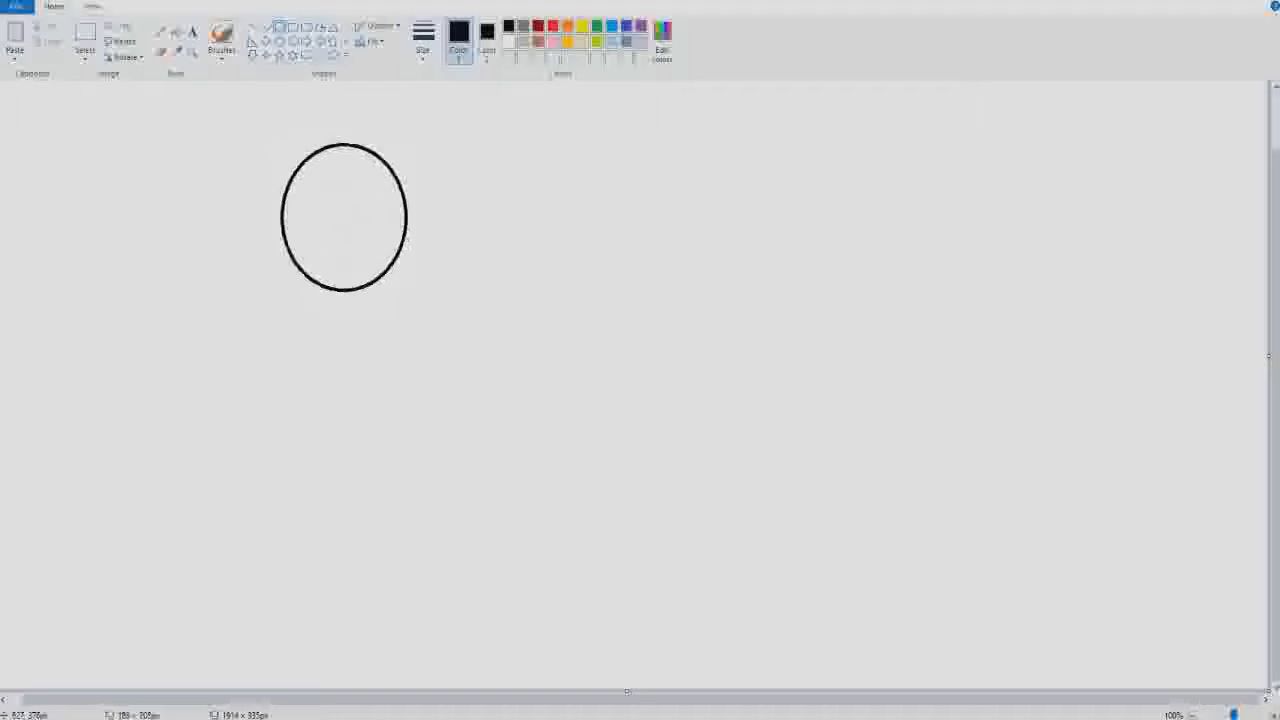
{"action": "left_click_drag", "start_coordinate": [408, 291], "coordinate": [686, 575]}
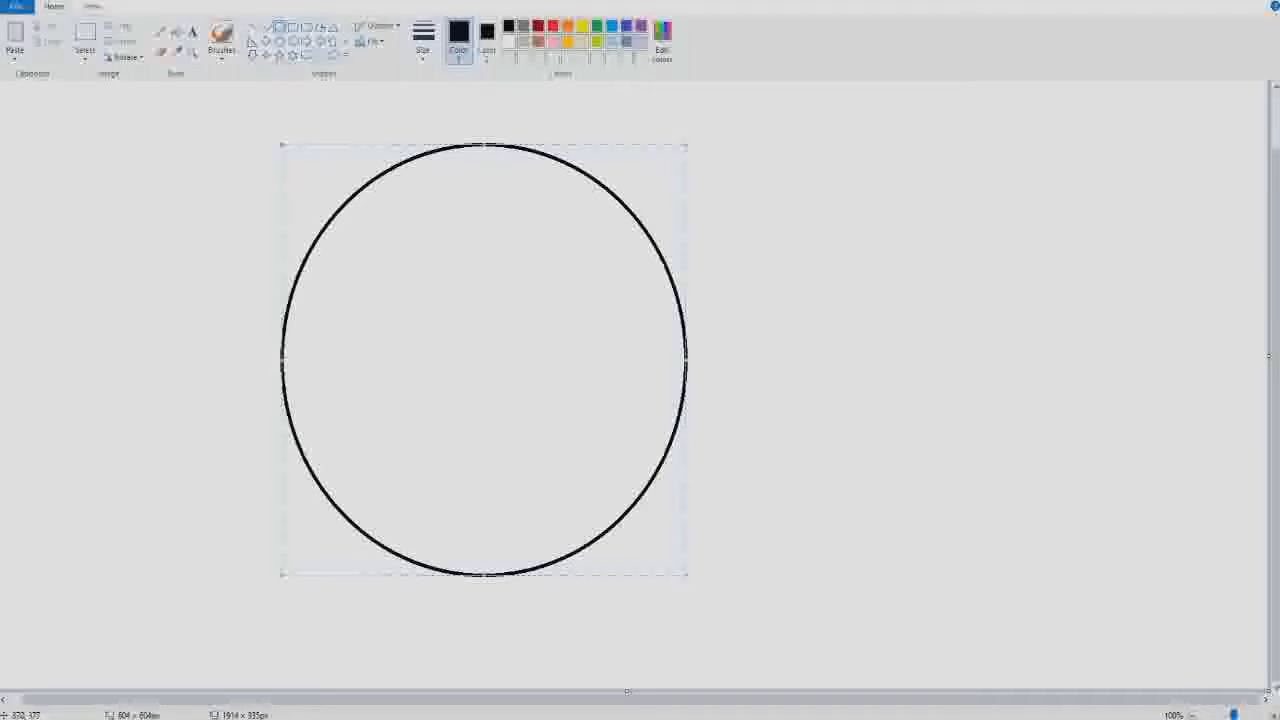
{"action": "left_click", "coordinate": [561, 92]}
- Brush a light turquoise curve inside the circle's left side, from upper to lower outline, and fill the crescent beside it with that colour
{"action": "left_click", "coordinate": [221, 52]}
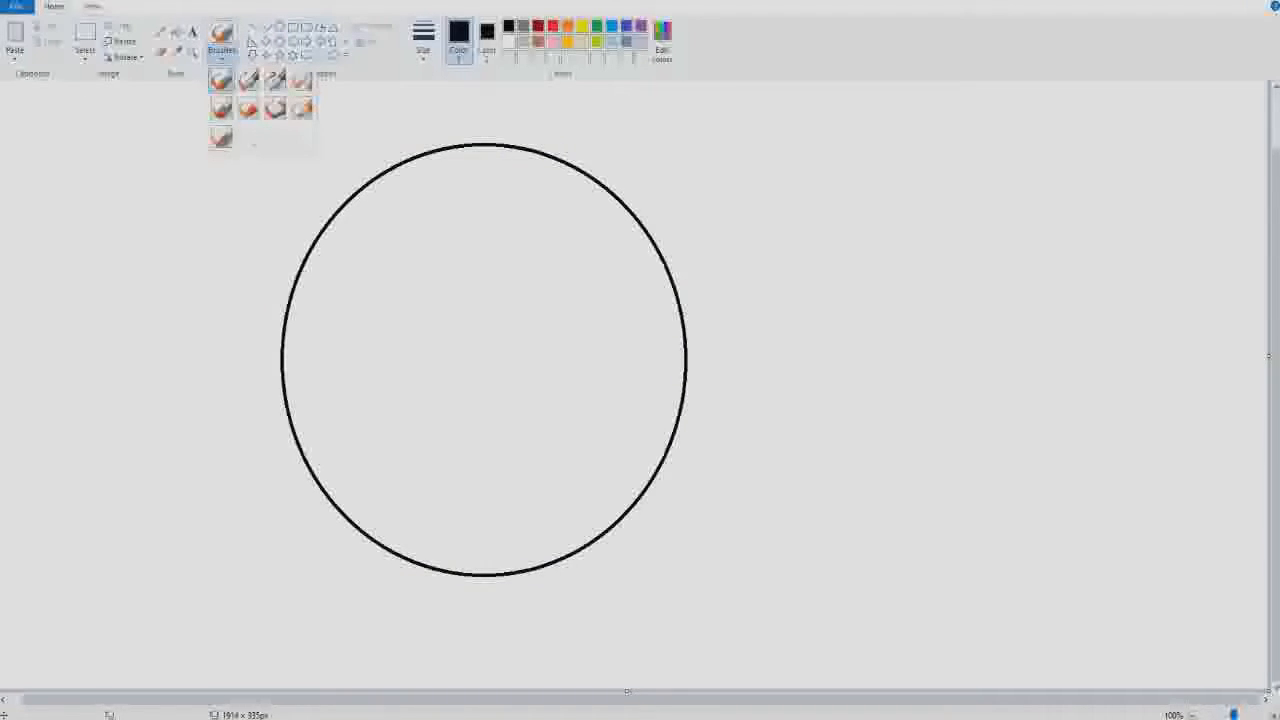
{"action": "left_click", "coordinate": [222, 109]}
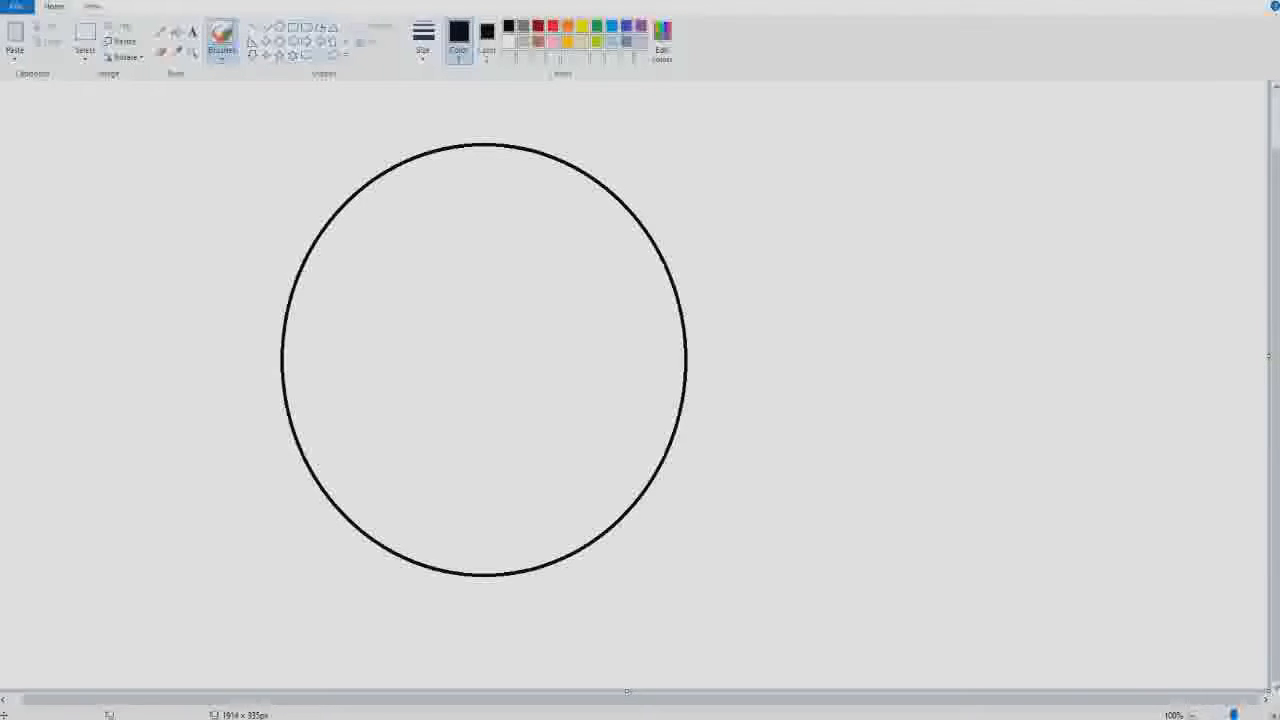
{"action": "left_click", "coordinate": [253, 27]}
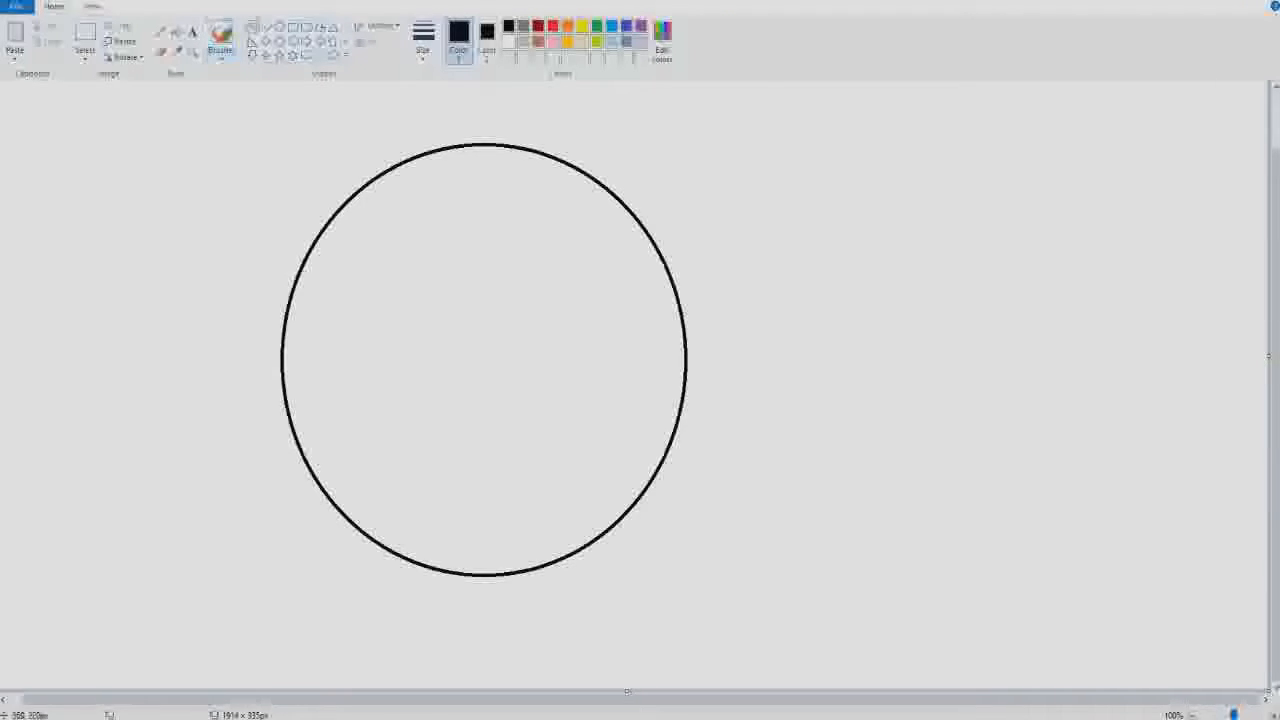
{"action": "left_click", "coordinate": [221, 36]}
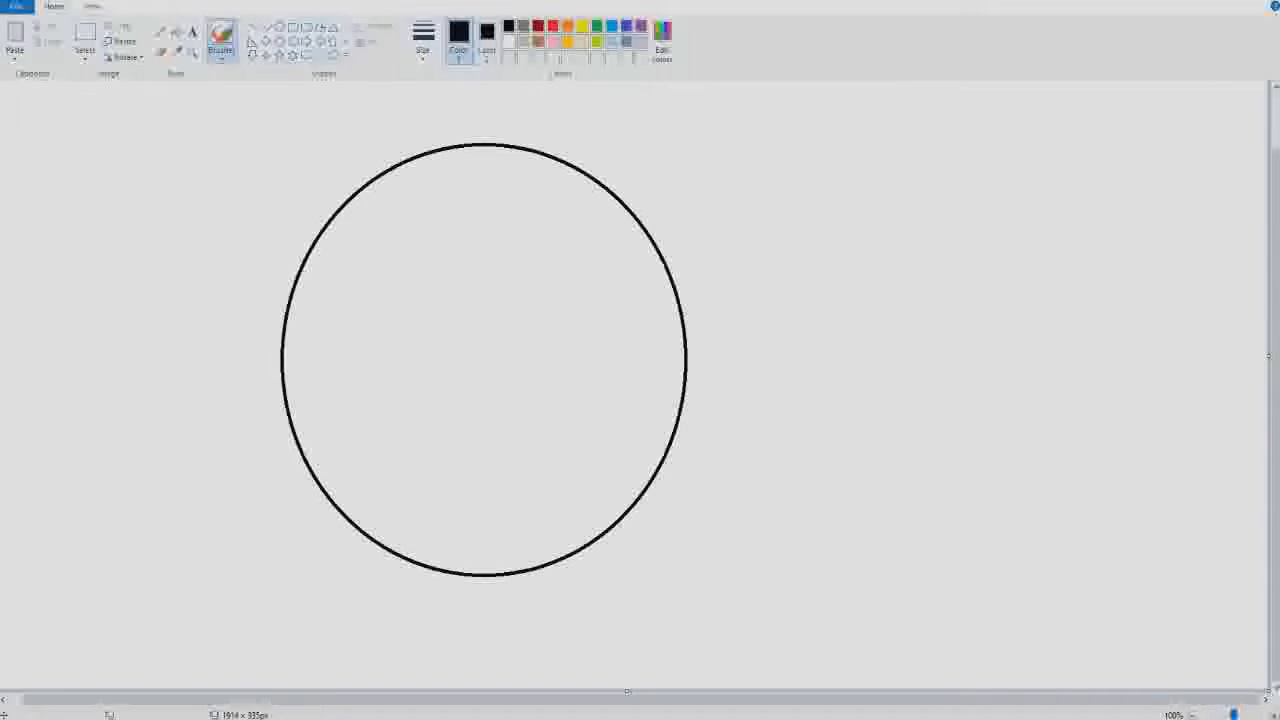
{"action": "left_click", "coordinate": [612, 41]}
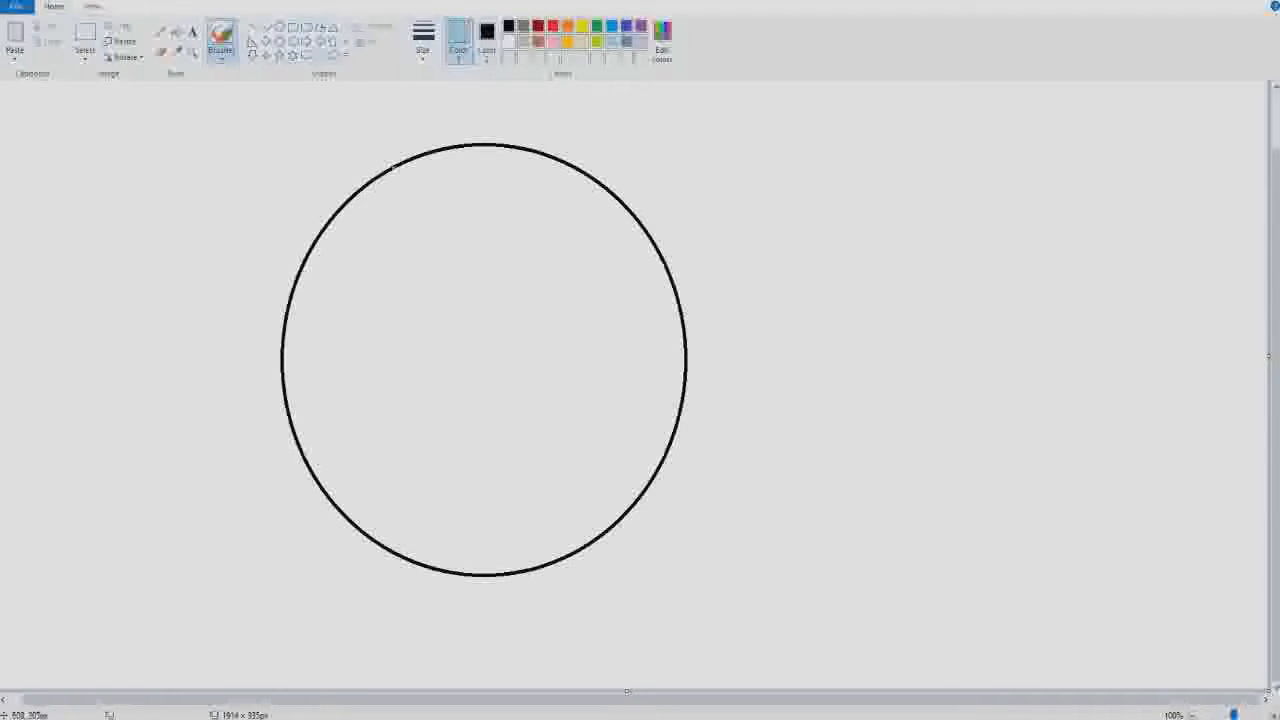
{"action": "mouse_move", "coordinate": [396, 166]}
{"action": "left_mouse_down"}
{"action": "mouse_move", "coordinate": [358, 262]}
{"action": "mouse_move", "coordinate": [344, 357]}
{"action": "mouse_move", "coordinate": [348, 462]}
{"action": "mouse_move", "coordinate": [397, 553]}
{"action": "left_mouse_up"}
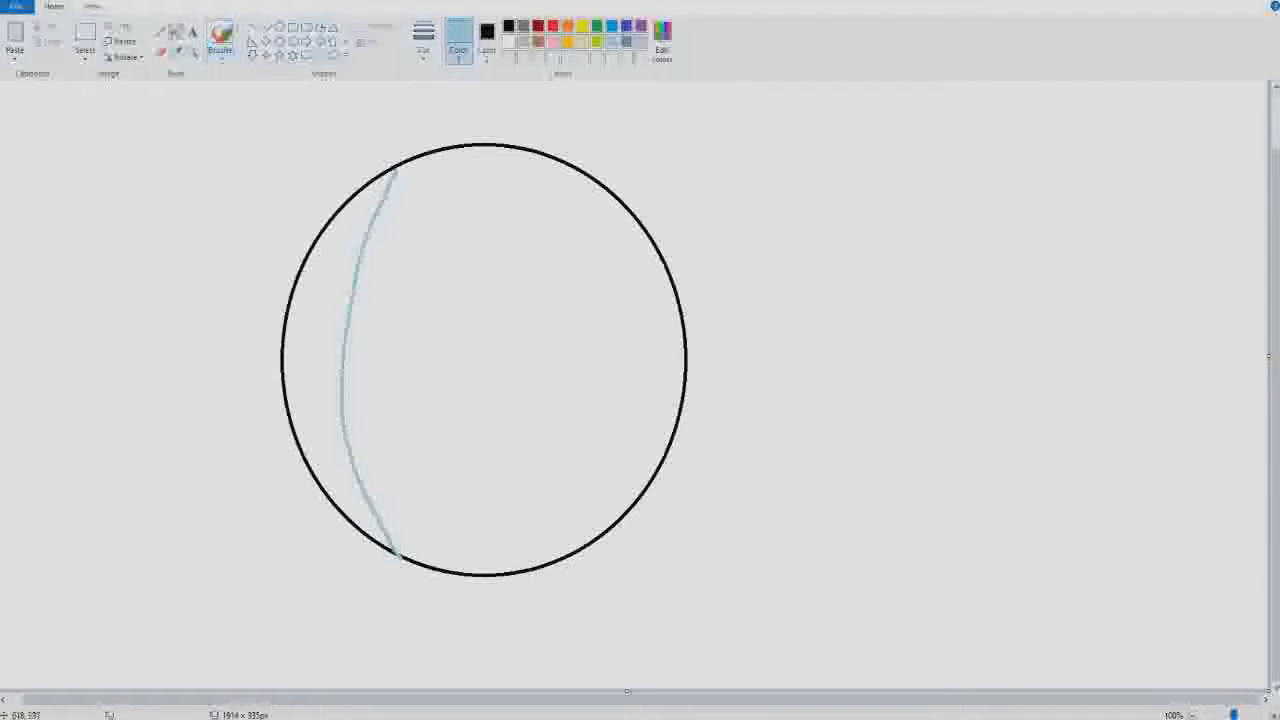
{"action": "left_click", "coordinate": [316, 335]}
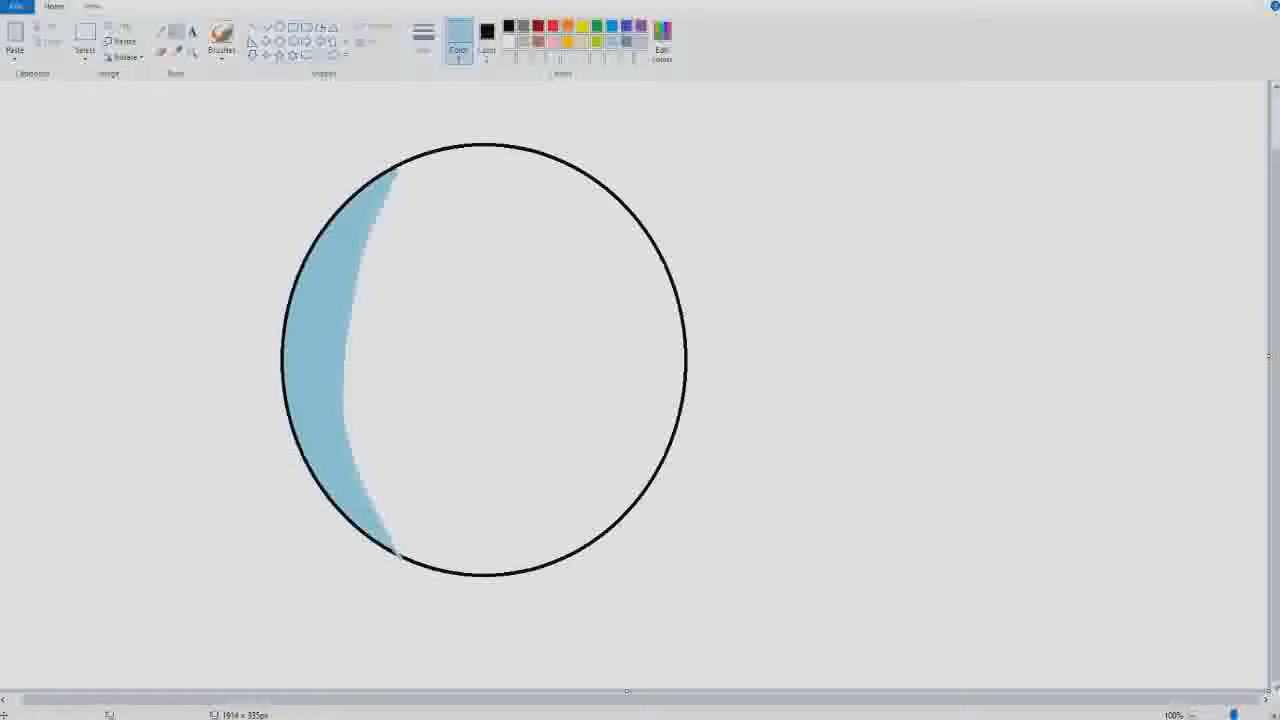
- Touch up the crescent's upper tip in light turquoise with the Pencil, covering the first white gaps and extending the tip to the outline
{"action": "left_click", "coordinate": [192, 51]}
{"action": "left_click", "coordinate": [396, 218]}
{"action": "left_click", "coordinate": [640, 482]}
{"action": "left_click", "coordinate": [490, 316]}
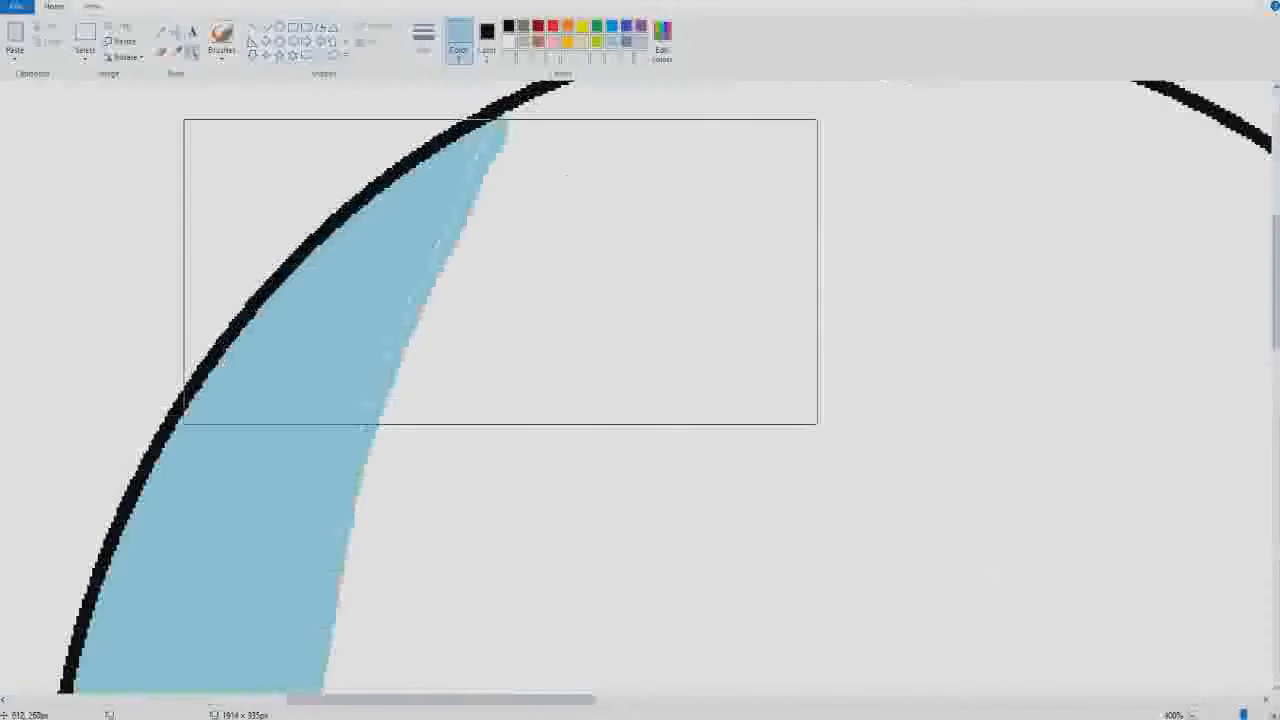
{"action": "left_click", "coordinate": [480, 256]}
{"action": "left_click", "coordinate": [432, 215]}
{"action": "left_click", "coordinate": [425, 202]}
{"action": "left_click", "coordinate": [375, 237]}
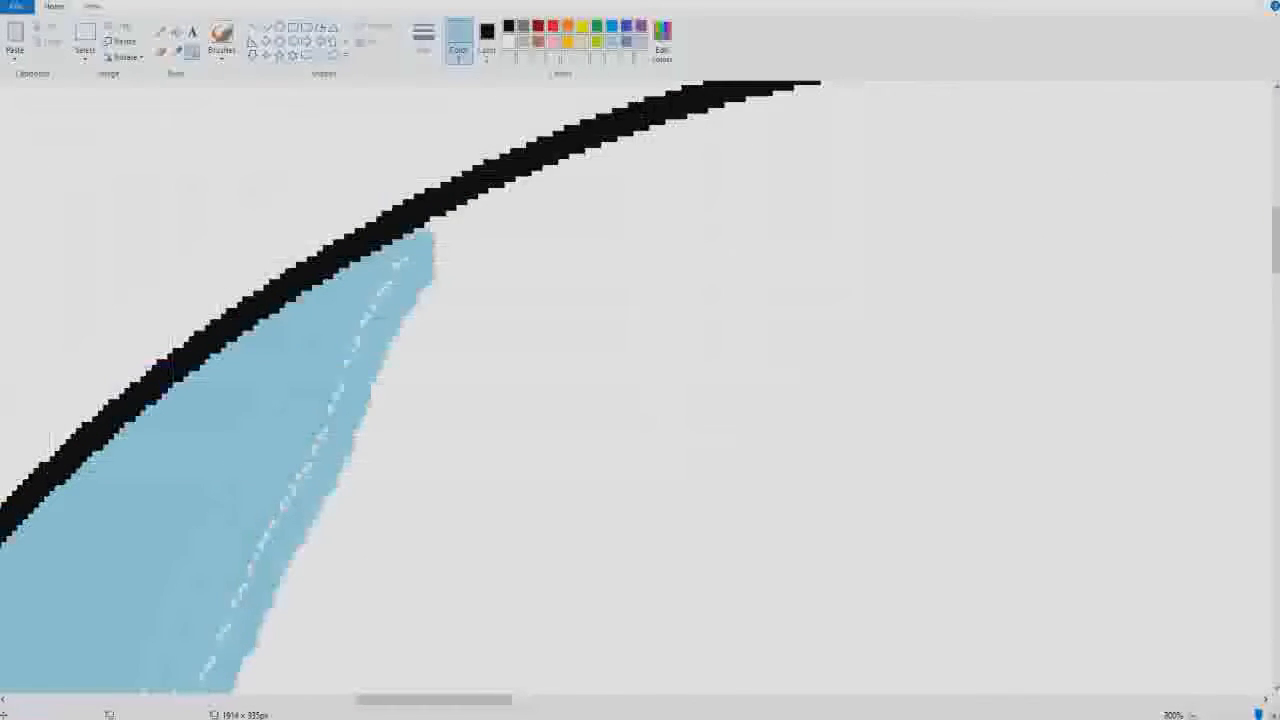
{"action": "left_click", "coordinate": [161, 32]}
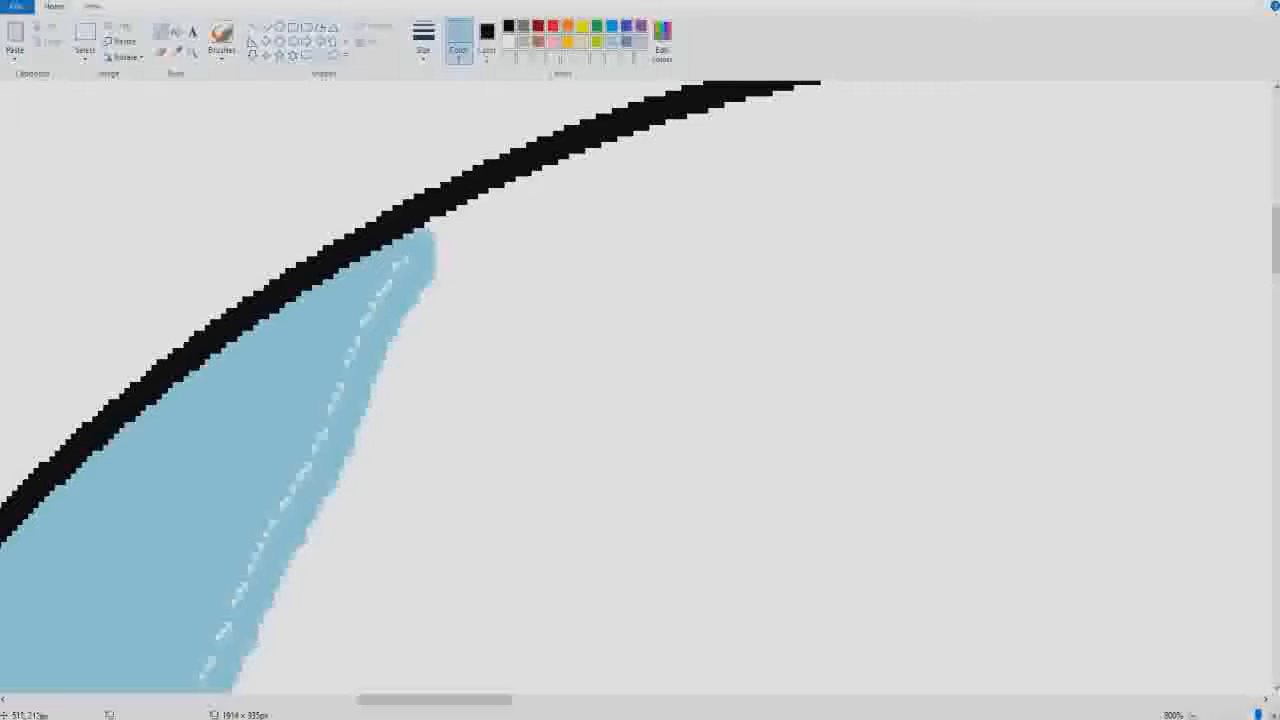
{"action": "mouse_move", "coordinate": [394, 270]}
{"action": "left_mouse_down"}
{"action": "mouse_move", "coordinate": [410, 257]}
{"action": "mouse_move", "coordinate": [386, 290]}
{"action": "left_mouse_up"}
{"action": "mouse_move", "coordinate": [431, 230]}
{"action": "left_mouse_down"}
{"action": "mouse_move", "coordinate": [431, 218]}
{"action": "mouse_move", "coordinate": [437, 280]}
{"action": "left_mouse_up"}
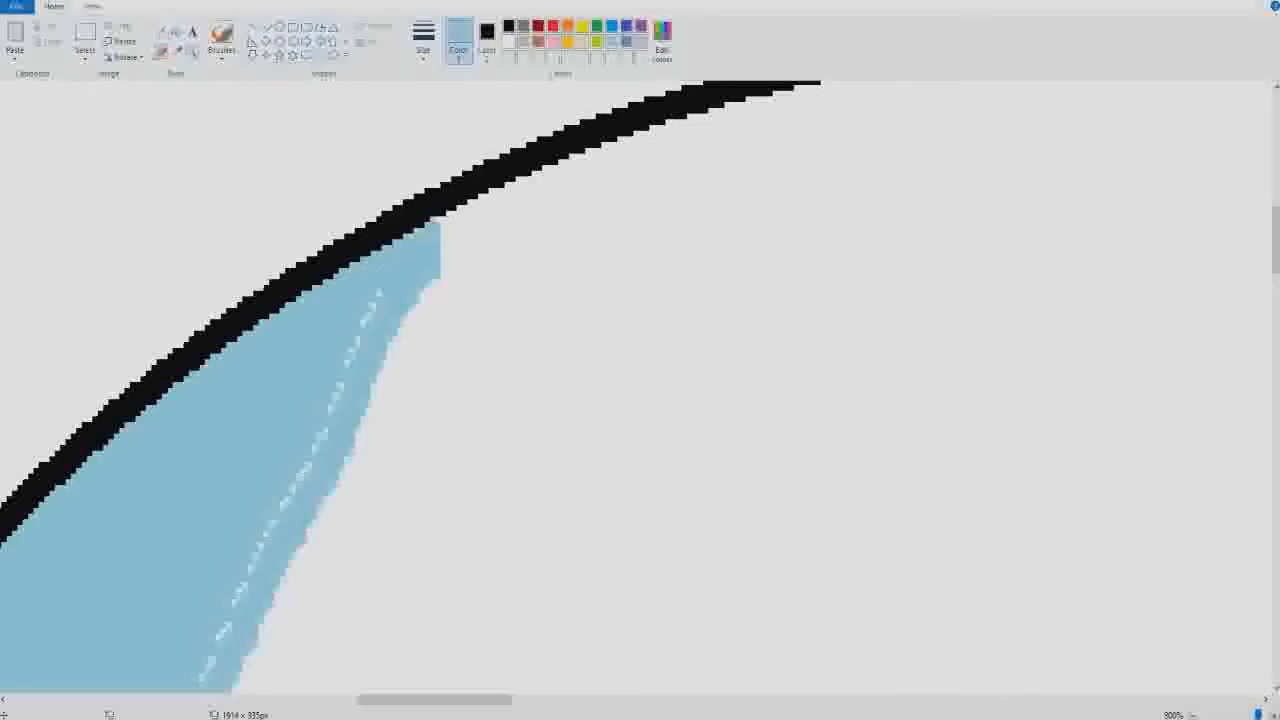
- Try to erase the excess light turquoise at the crescent's upper tip with a different eraser size
{"action": "left_click", "coordinate": [423, 40]}
{"action": "left_click", "coordinate": [454, 166]}
{"action": "left_click", "coordinate": [509, 42]}
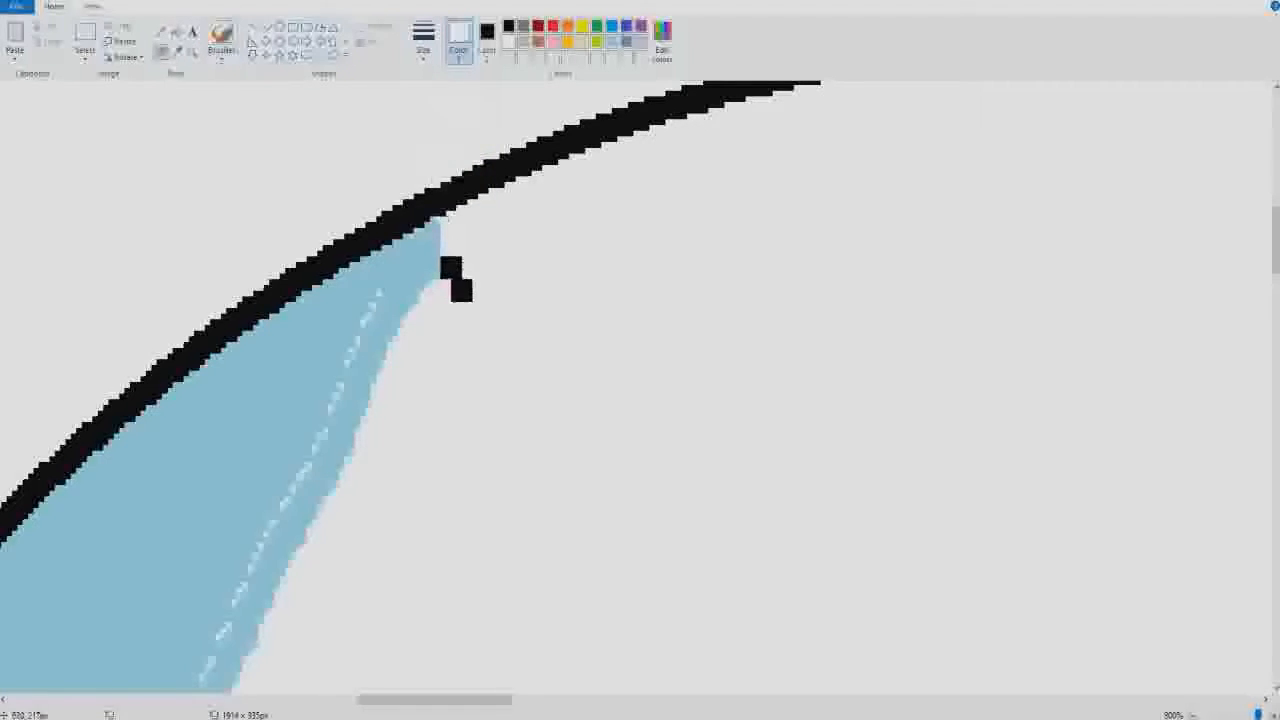
{"action": "left_click", "coordinate": [467, 273]}
{"action": "left_click", "coordinate": [446, 268]}
{"action": "mouse_move", "coordinate": [488, 258]}
{"action": "left_mouse_down"}
{"action": "mouse_move", "coordinate": [482, 289]}
{"action": "mouse_move", "coordinate": [475, 223]}
{"action": "mouse_move", "coordinate": [458, 246]}
{"action": "mouse_move", "coordinate": [450, 233]}
{"action": "left_mouse_up"}
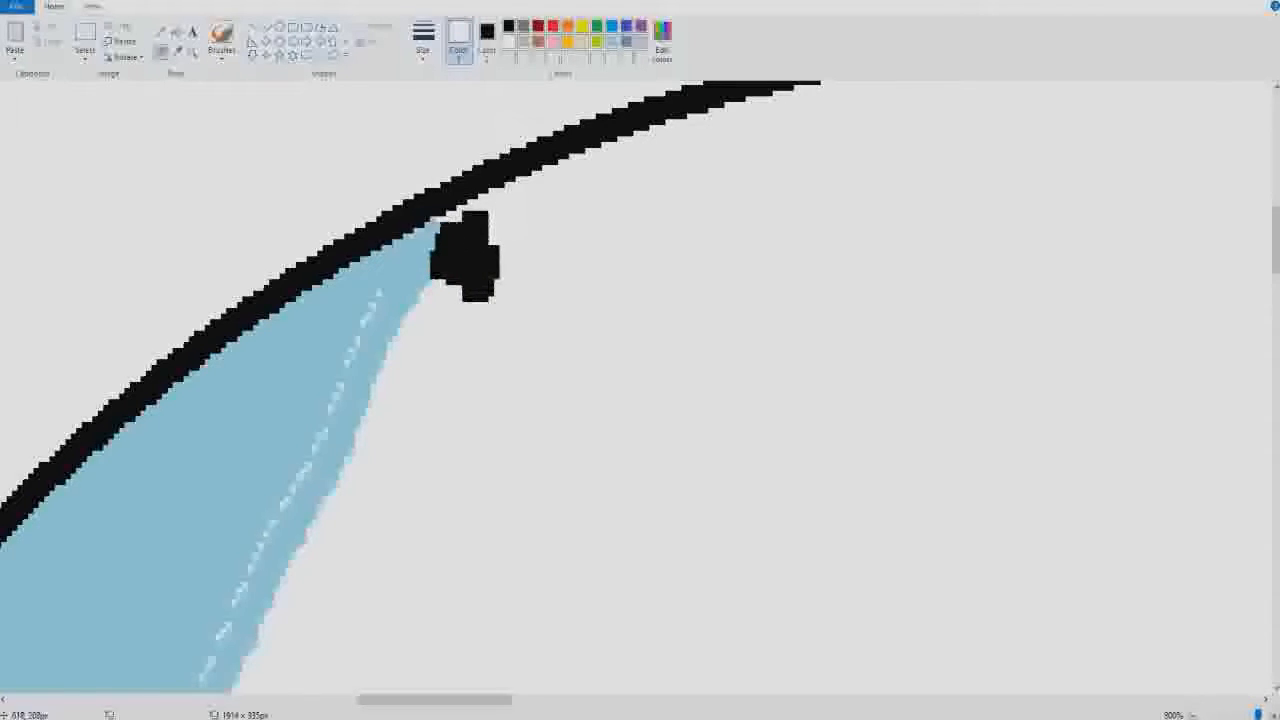
- Undo the eraser marks, the pencil touch-ups and the crescent's fill
{"action": "key", "text": "ctrl+z"}
{"action": "key", "text": "ctrl+z"}
{"action": "key", "text": "ctrl+z"}
{"action": "key", "text": "ctrl+z"}
{"action": "key", "text": "ctrl+z"}
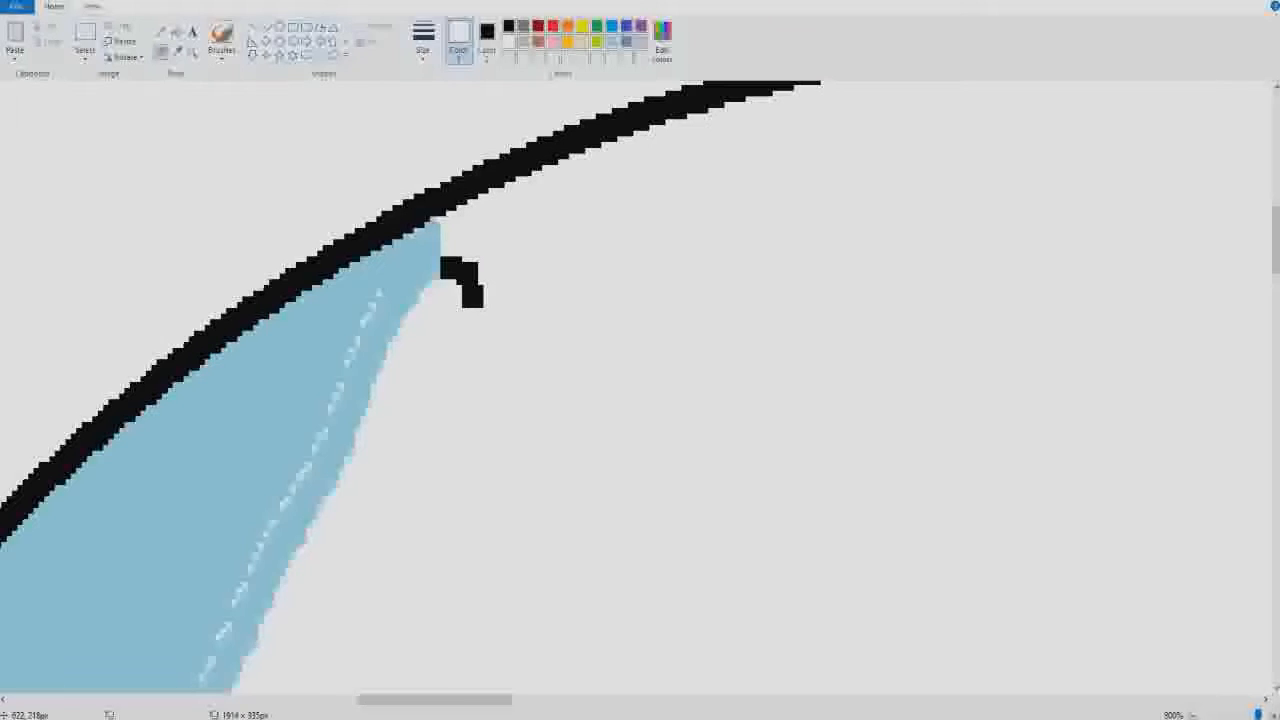
{"action": "key", "text": "ctrl+z"}
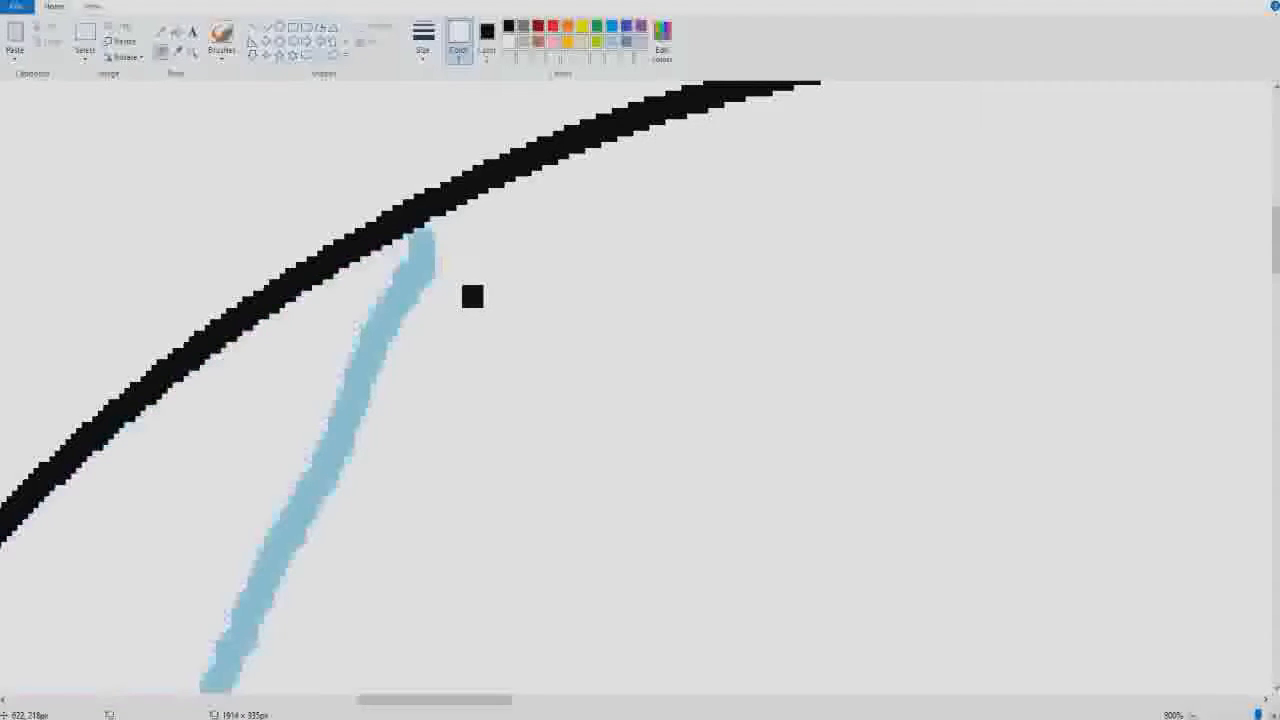
{"action": "left_click", "coordinate": [16, 6]}
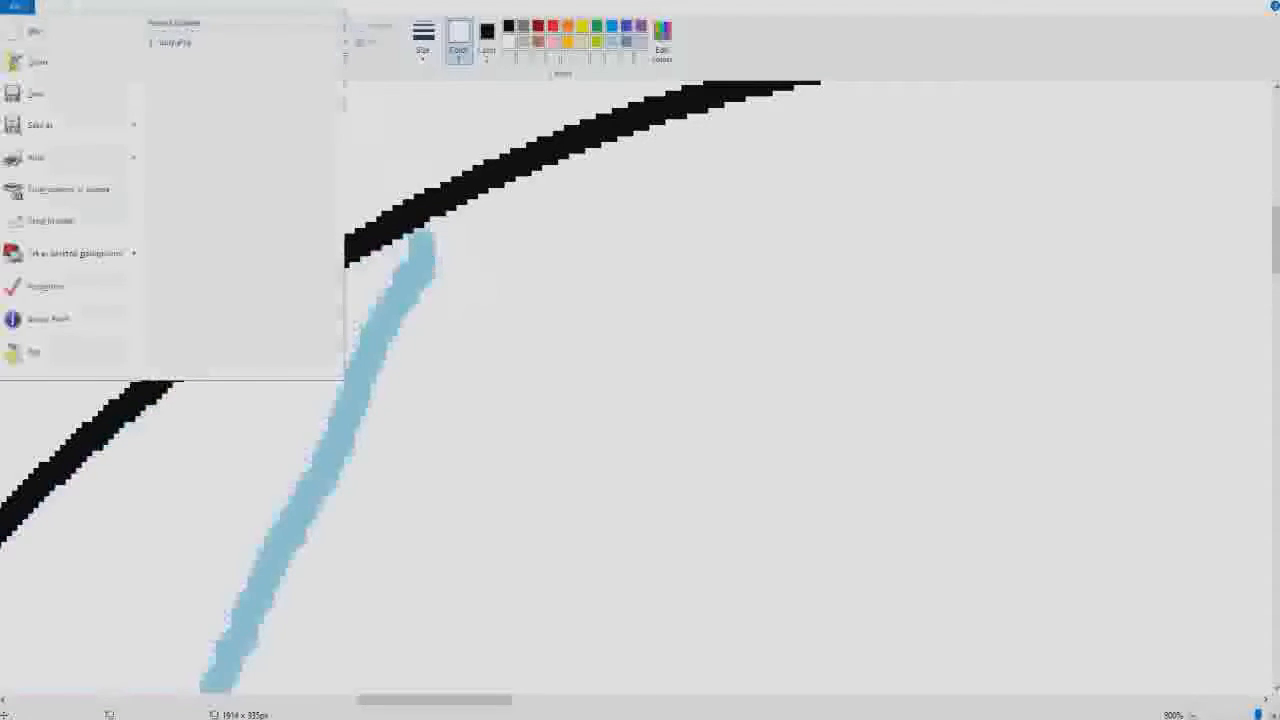
{"action": "key", "text": "Escape"}
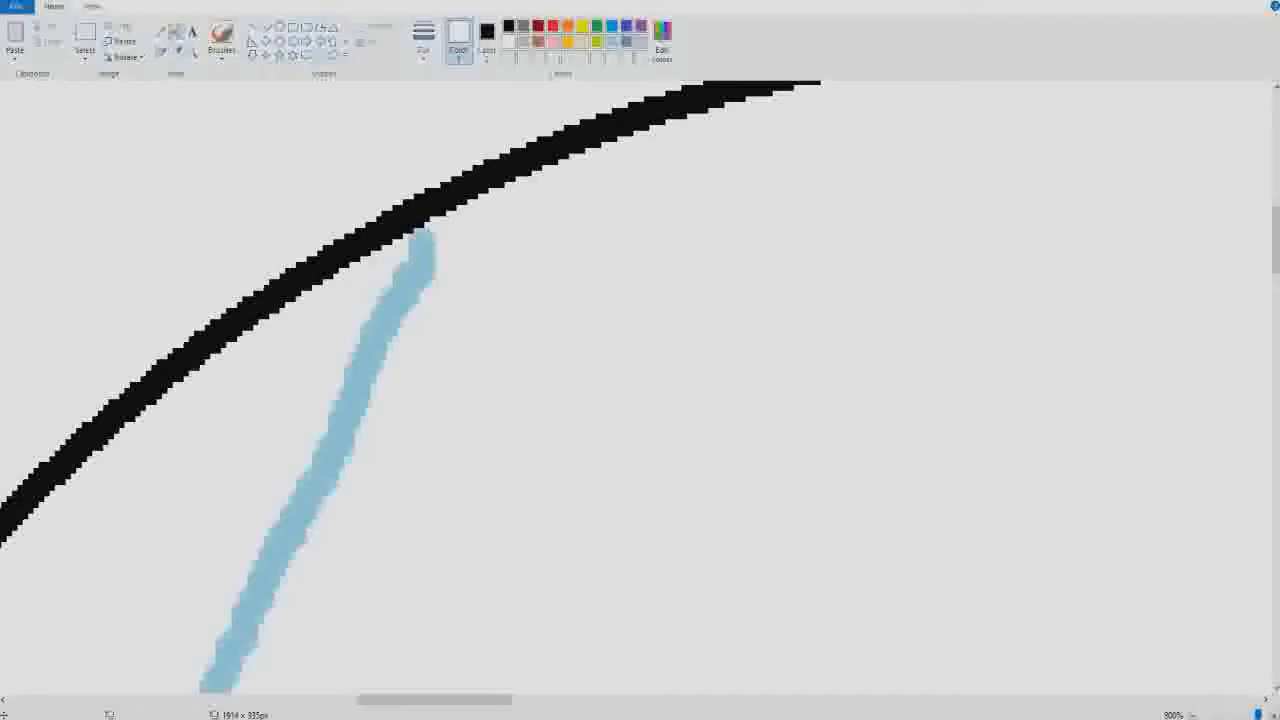
- Refill the crescent with light turquoise and brush over the dashed white gaps inside its upper right edge
{"action": "left_click", "coordinate": [612, 41]}
{"action": "left_click", "coordinate": [290, 380]}
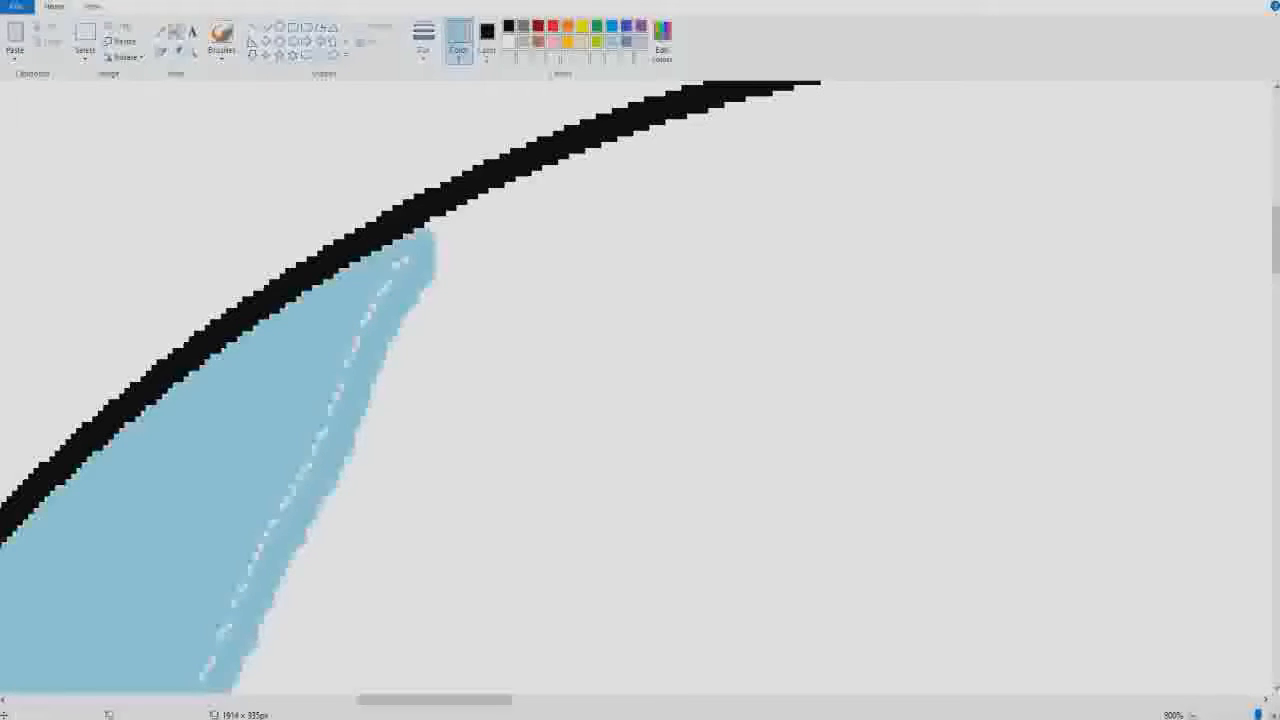
{"action": "left_click", "coordinate": [221, 36]}
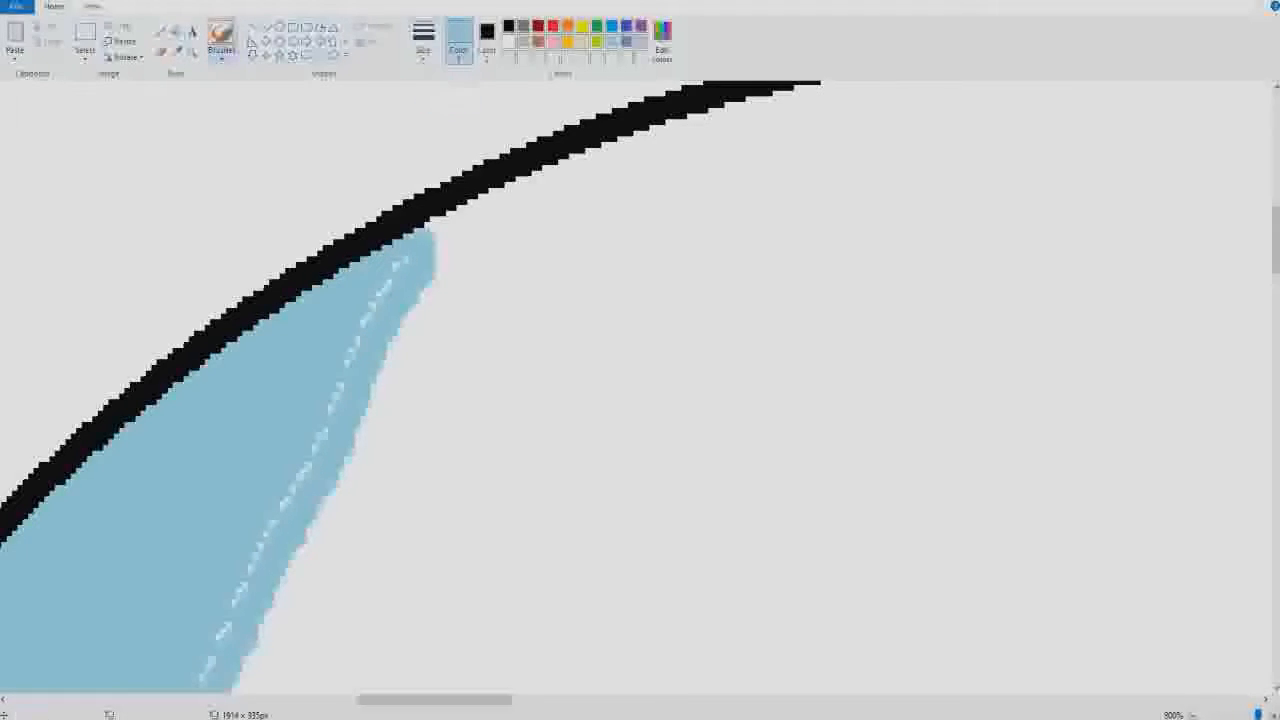
{"action": "left_click", "coordinate": [423, 40]}
{"action": "left_click", "coordinate": [460, 172]}
{"action": "mouse_move", "coordinate": [404, 258]}
{"action": "left_mouse_down"}
{"action": "mouse_move", "coordinate": [352, 344]}
{"action": "mouse_move", "coordinate": [316, 456]}
{"action": "mouse_move", "coordinate": [258, 556]}
{"action": "mouse_move", "coordinate": [268, 528]}
{"action": "mouse_move", "coordinate": [228, 636]}
{"action": "left_mouse_up"}
{"action": "left_click_drag", "start_coordinate": [204, 678], "coordinate": [214, 660]}
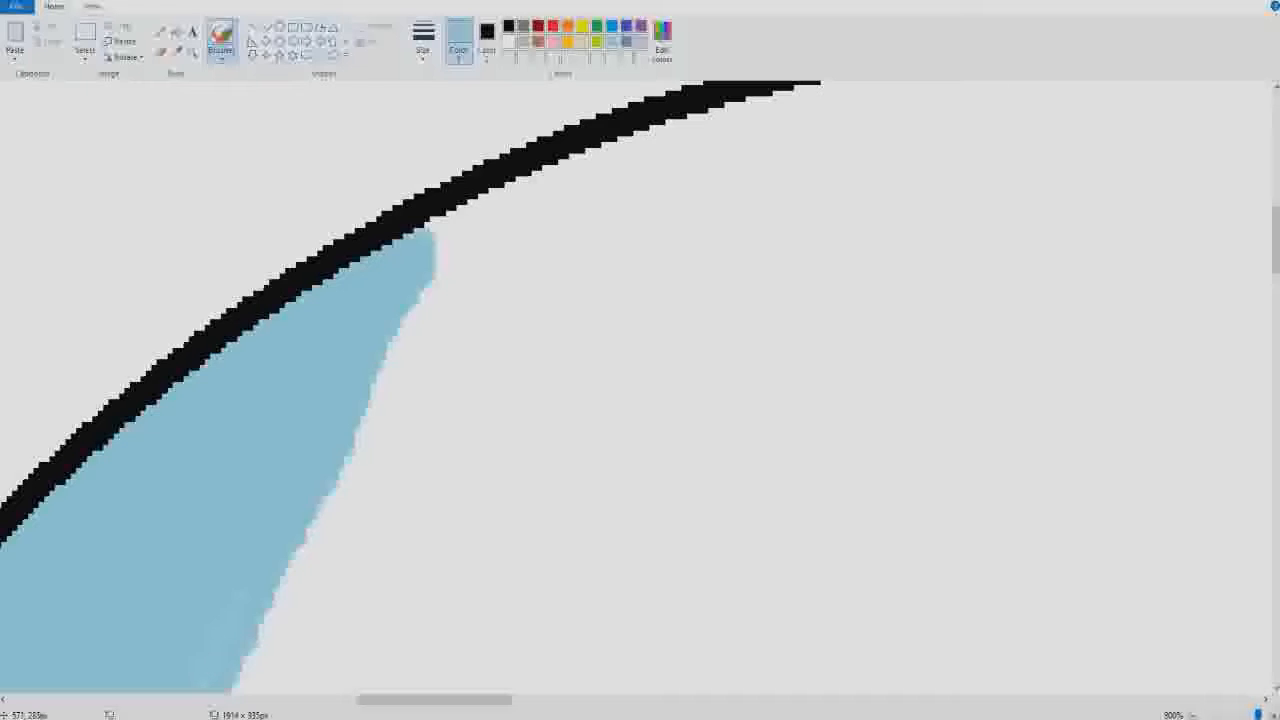
- Brush over the white gaps a little further down the crescent's right edge in light turquoise
{"action": "left_click", "coordinate": [192, 53]}
{"action": "right_click", "coordinate": [200, 510]}
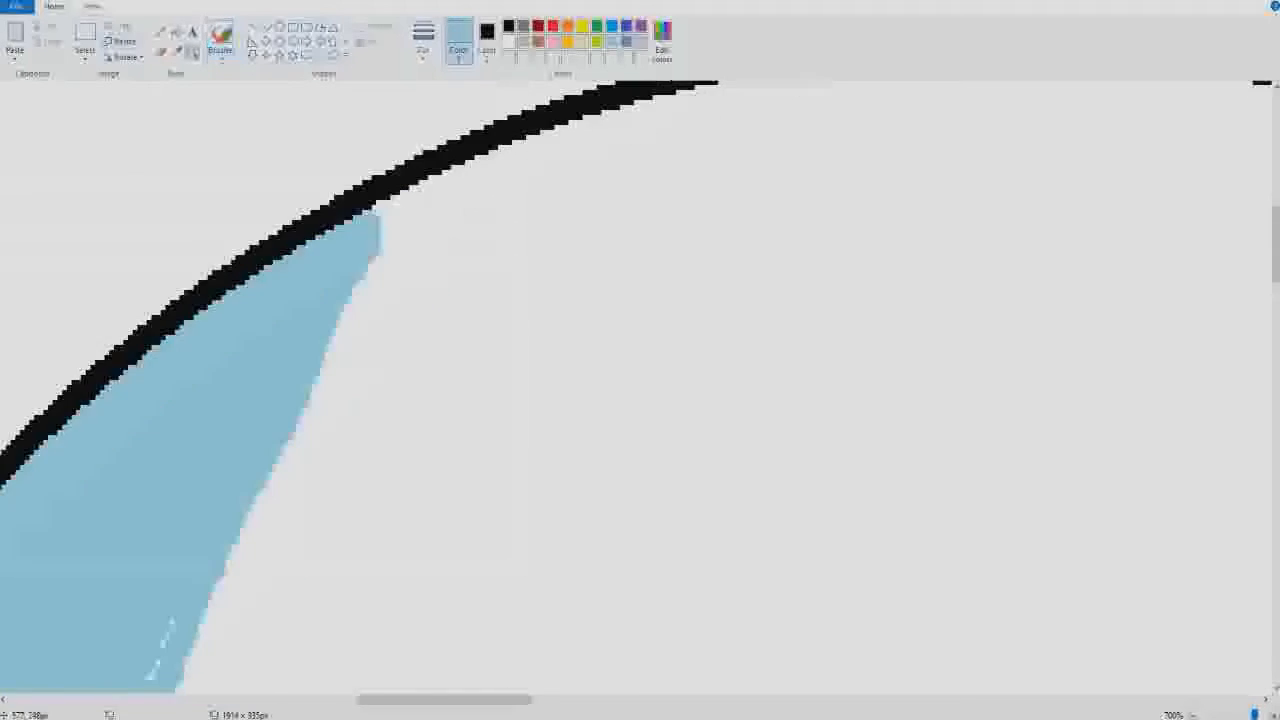
{"action": "right_click", "coordinate": [175, 490]}
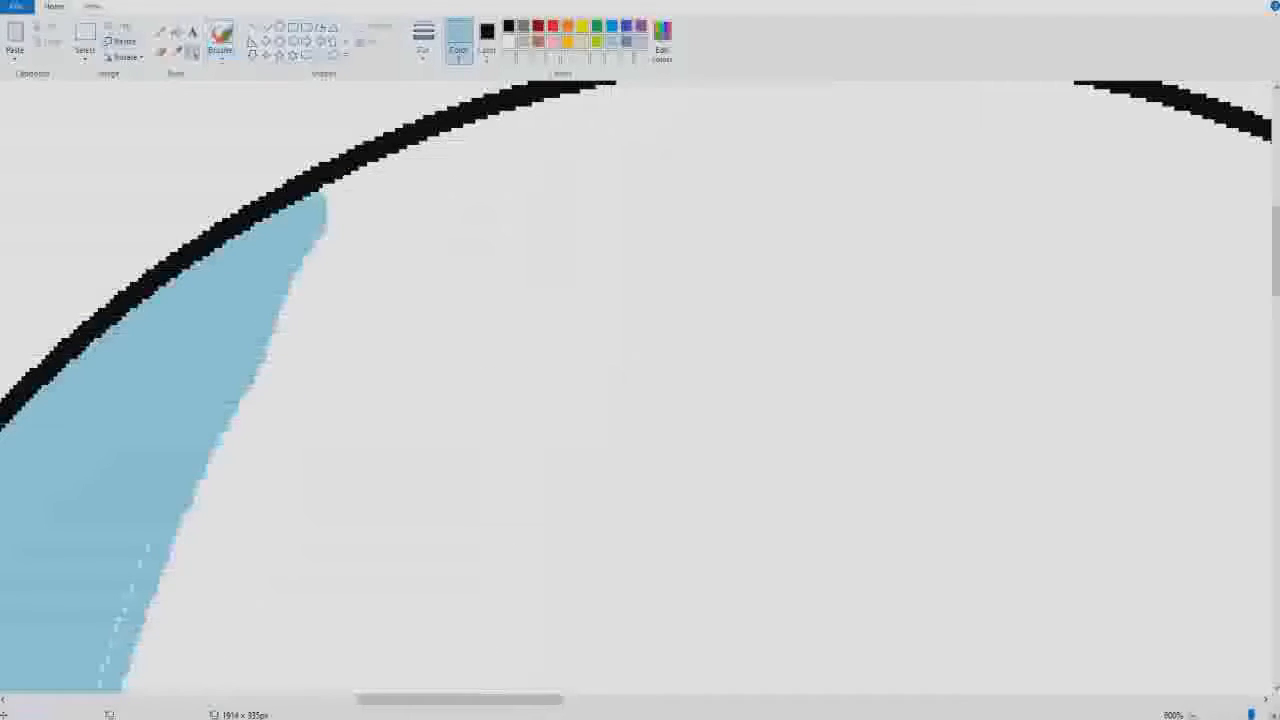
{"action": "left_click", "coordinate": [221, 38]}
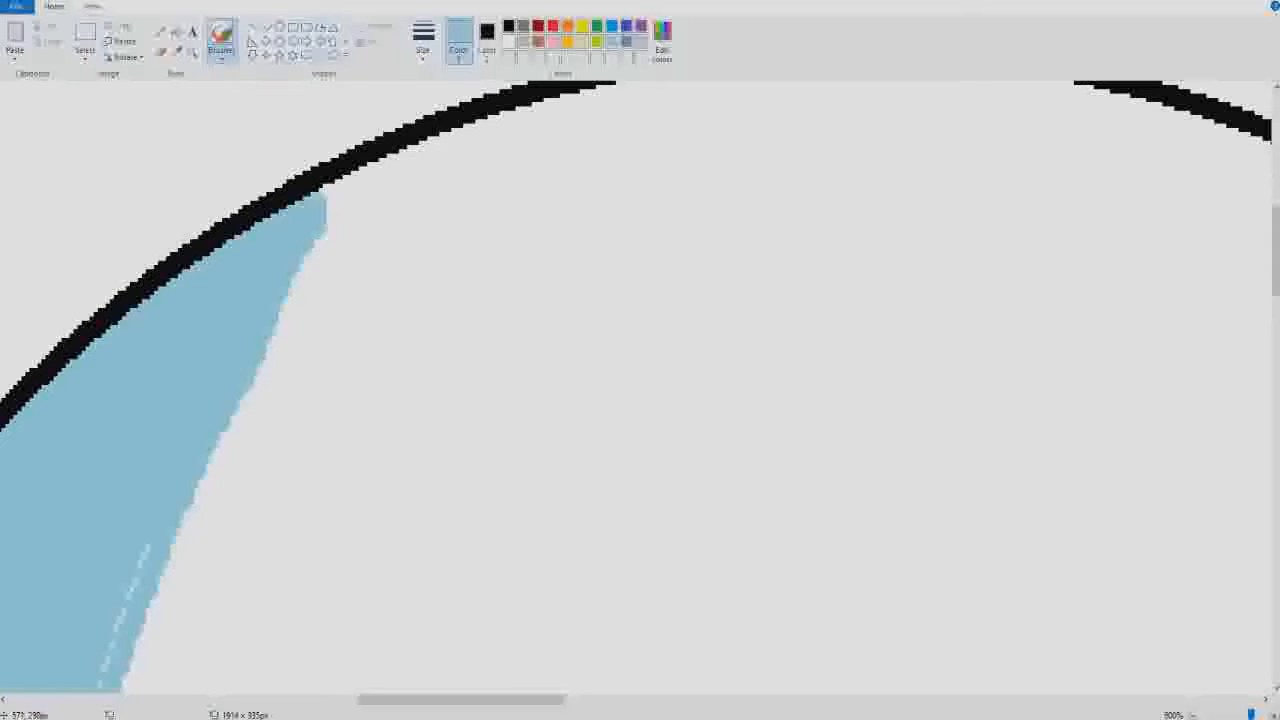
{"action": "left_click_drag", "start_coordinate": [136, 572], "coordinate": [106, 660]}
- Brush over the dashed white gaps inside the upper middle of the crescent's right edge in light turquoise
{"action": "left_click", "coordinate": [193, 52]}
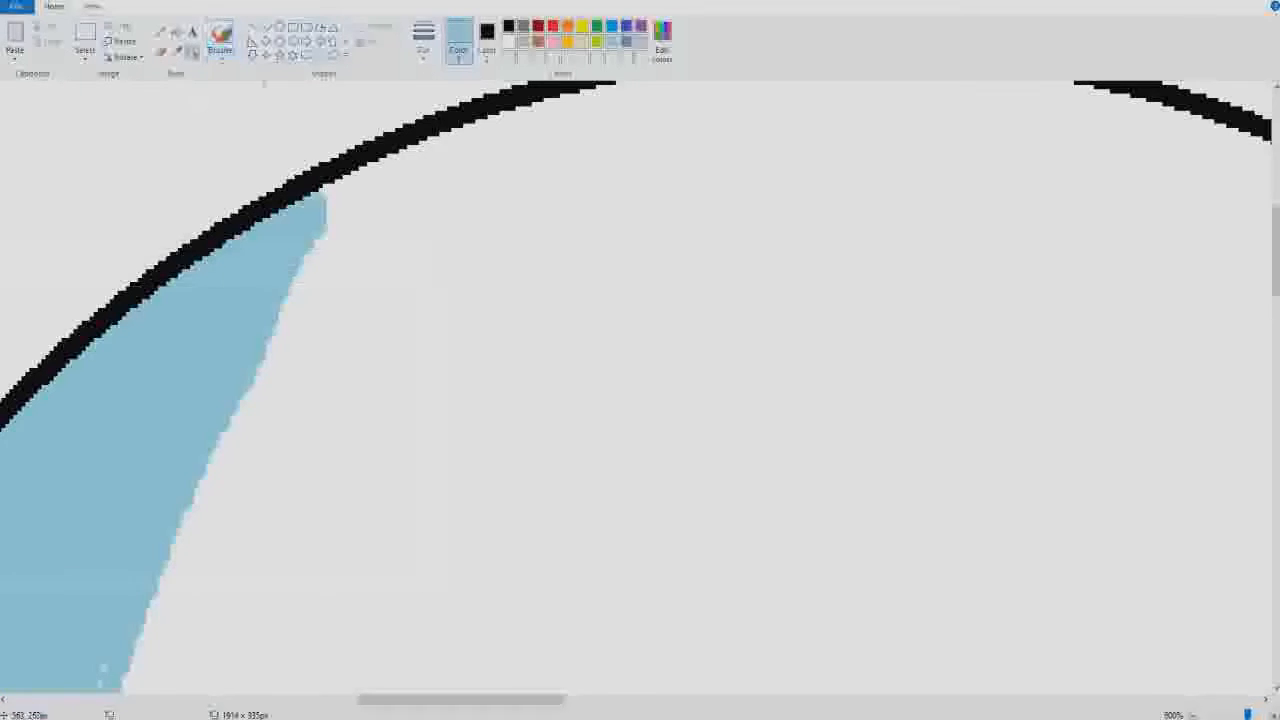
{"action": "right_click", "coordinate": [326, 604]}
{"action": "left_click", "coordinate": [326, 604]}
{"action": "left_click", "coordinate": [300, 600]}
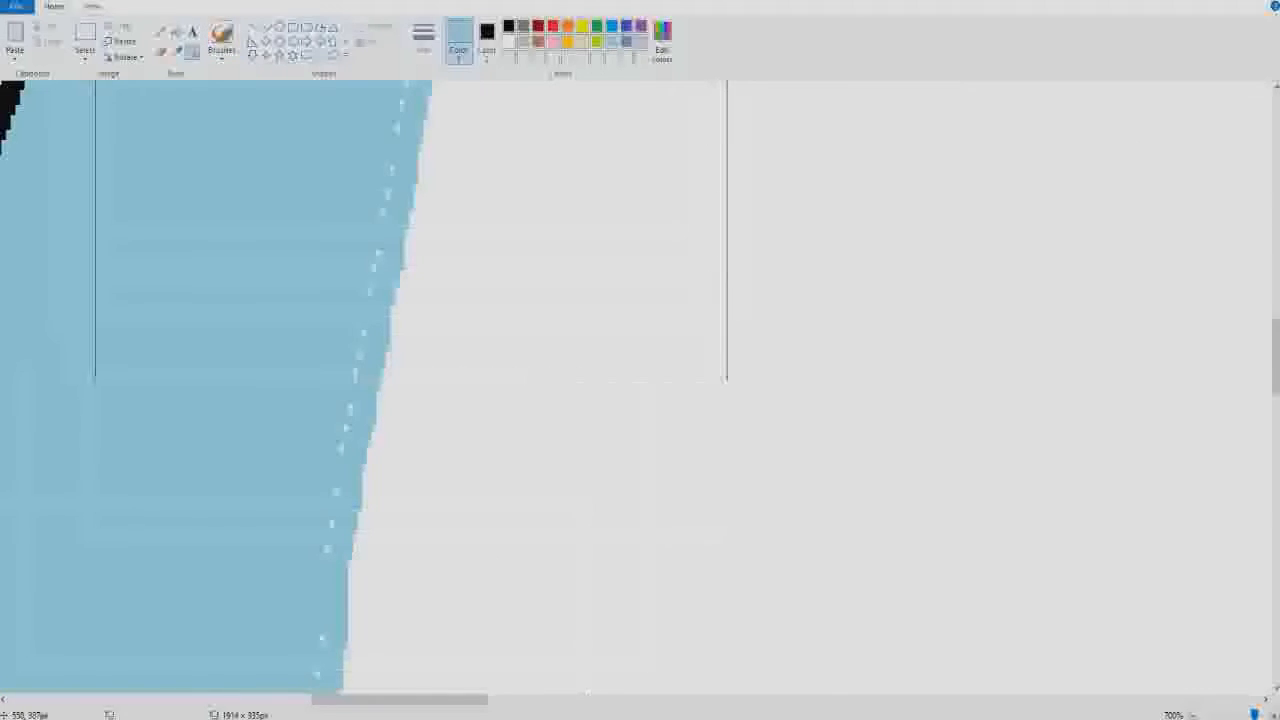
{"action": "scroll", "coordinate": [420, 228], "scroll_direction": "up", "scroll_amount": 10}
{"action": "scroll", "coordinate": [660, 517], "scroll_direction": "down", "scroll_amount": 10}
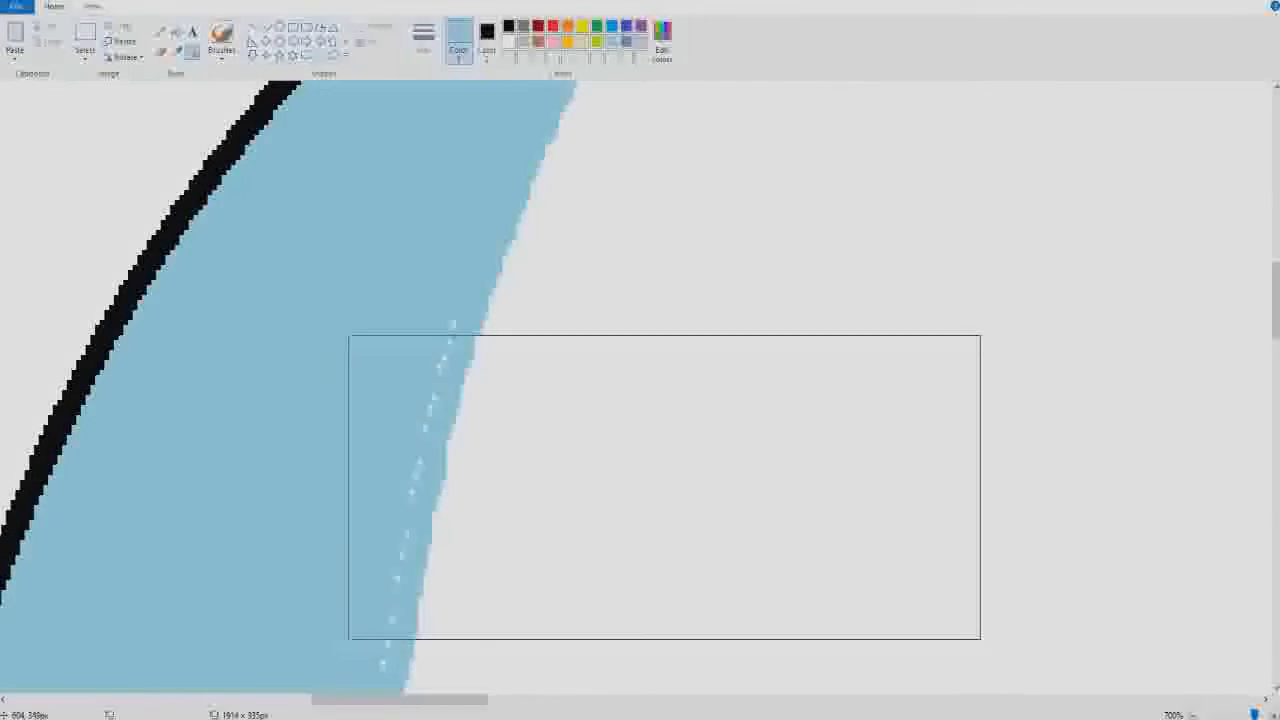
{"action": "left_click", "coordinate": [221, 34]}
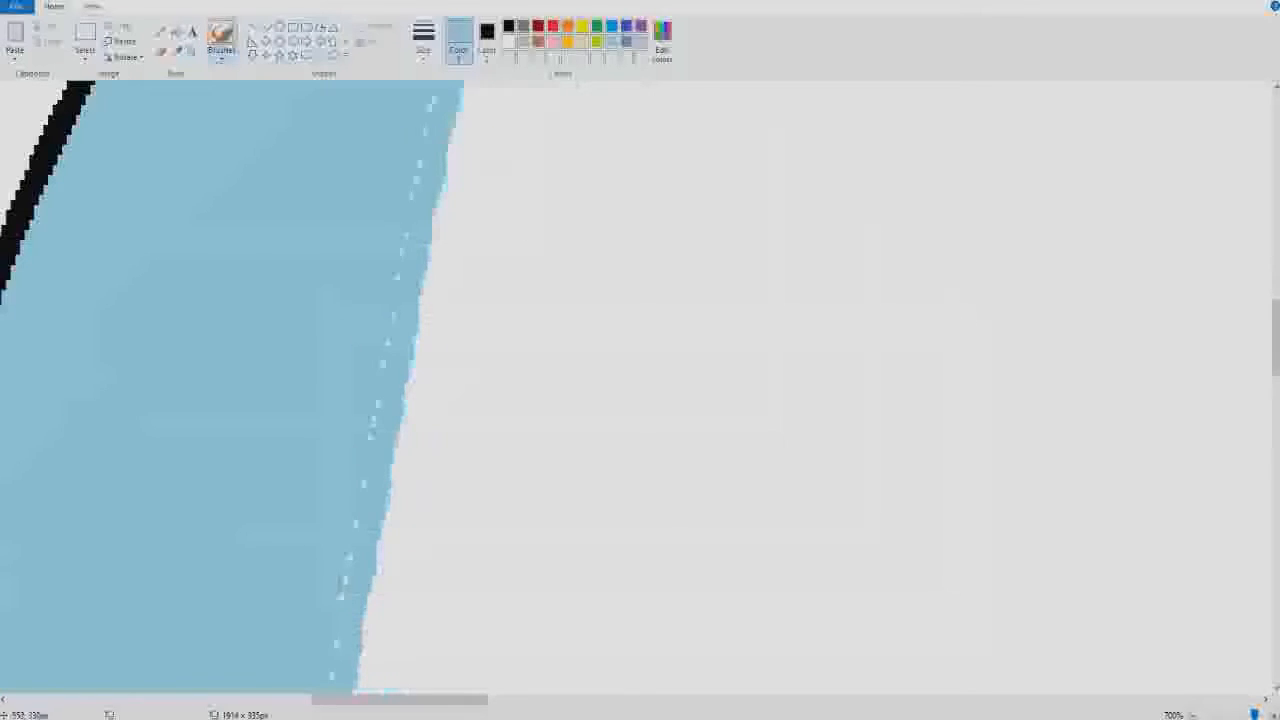
{"action": "left_click_drag", "start_coordinate": [436, 98], "coordinate": [429, 108]}
{"action": "left_click_drag", "start_coordinate": [407, 237], "coordinate": [417, 171]}
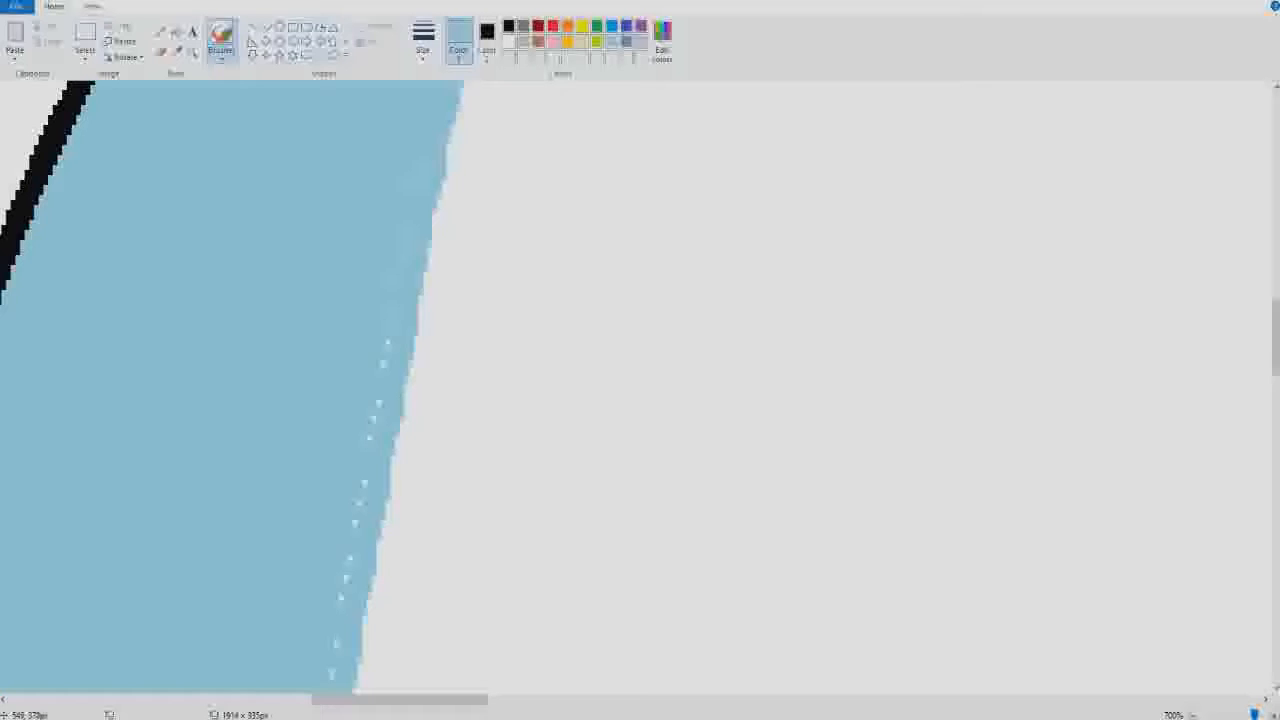
- Brush over the remaining white dots inside the crescent's right edge down past its middle in light turquoise
{"action": "left_click_drag", "start_coordinate": [383, 362], "coordinate": [378, 402]}
{"action": "left_click_drag", "start_coordinate": [364, 484], "coordinate": [355, 524]}
{"action": "left_click", "coordinate": [346, 578]}
{"action": "left_click", "coordinate": [336, 644]}
{"action": "left_click", "coordinate": [332, 674]}
{"action": "scroll", "coordinate": [334, 655], "scroll_direction": "down", "scroll_amount": 5}
{"action": "scroll", "coordinate": [334, 655], "scroll_direction": "up", "scroll_amount": 4}
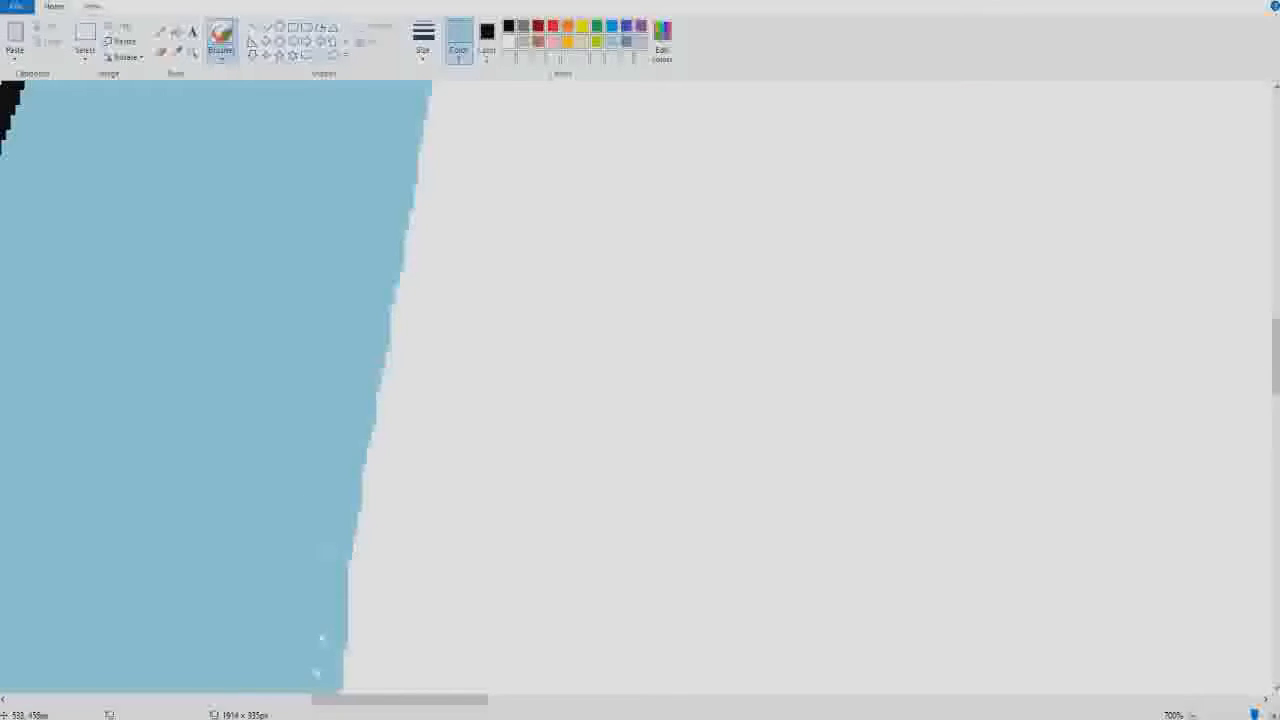
{"action": "scroll", "coordinate": [334, 655], "scroll_direction": "down", "scroll_amount": 3}
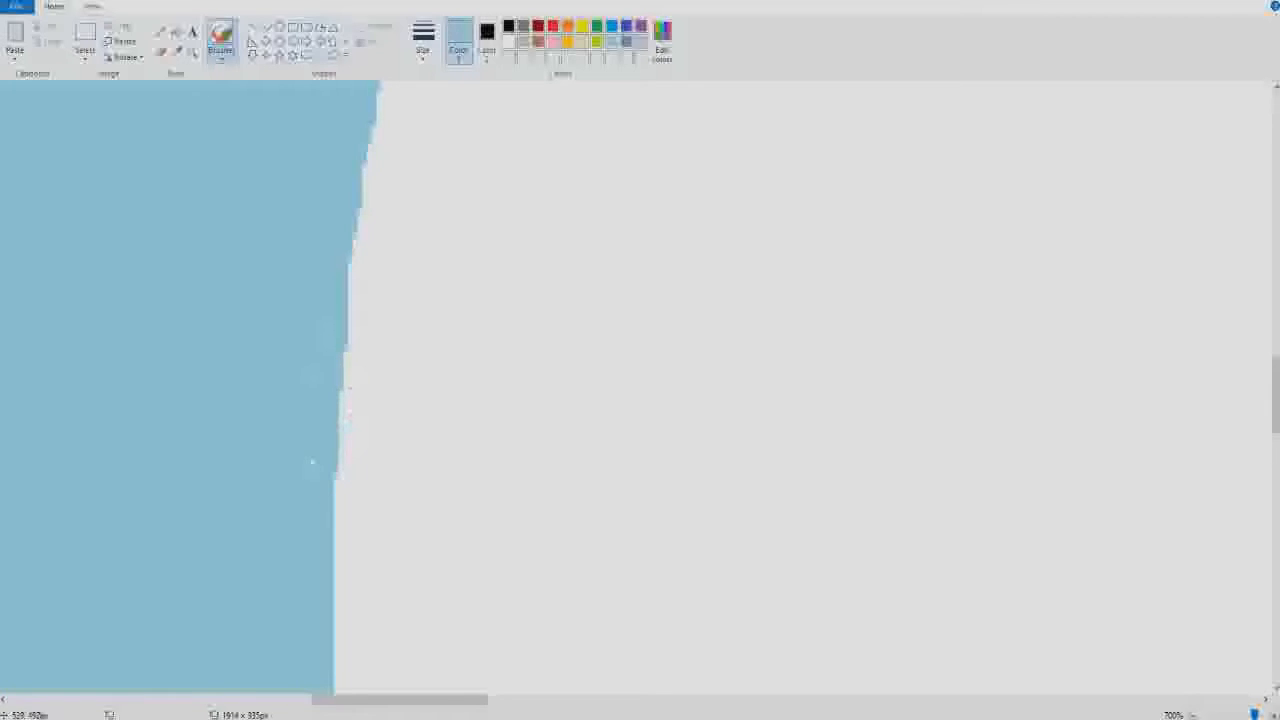
- Brush over the dashed white gaps along the crescent's lower right edge, down to its lower tip, in light turquoise
{"action": "scroll", "coordinate": [640, 390], "scroll_direction": "down", "scroll_amount": 5}
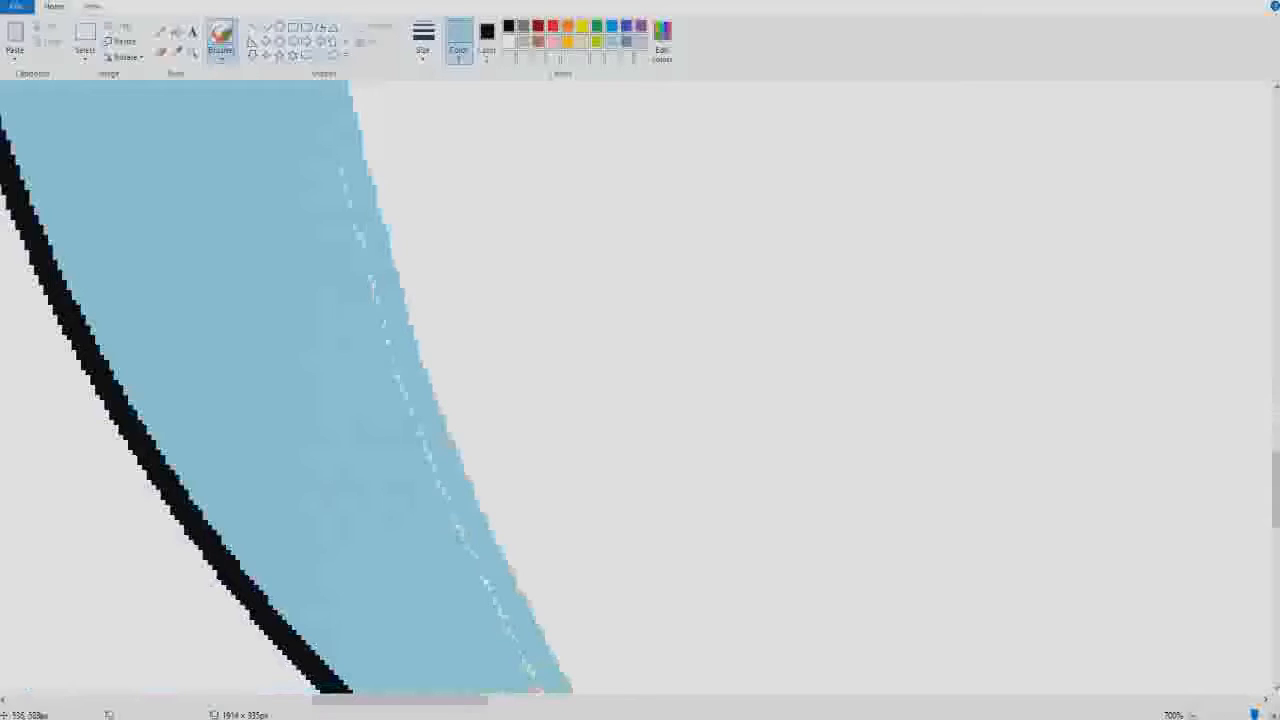
{"action": "left_click_drag", "start_coordinate": [351, 208], "coordinate": [361, 238]}
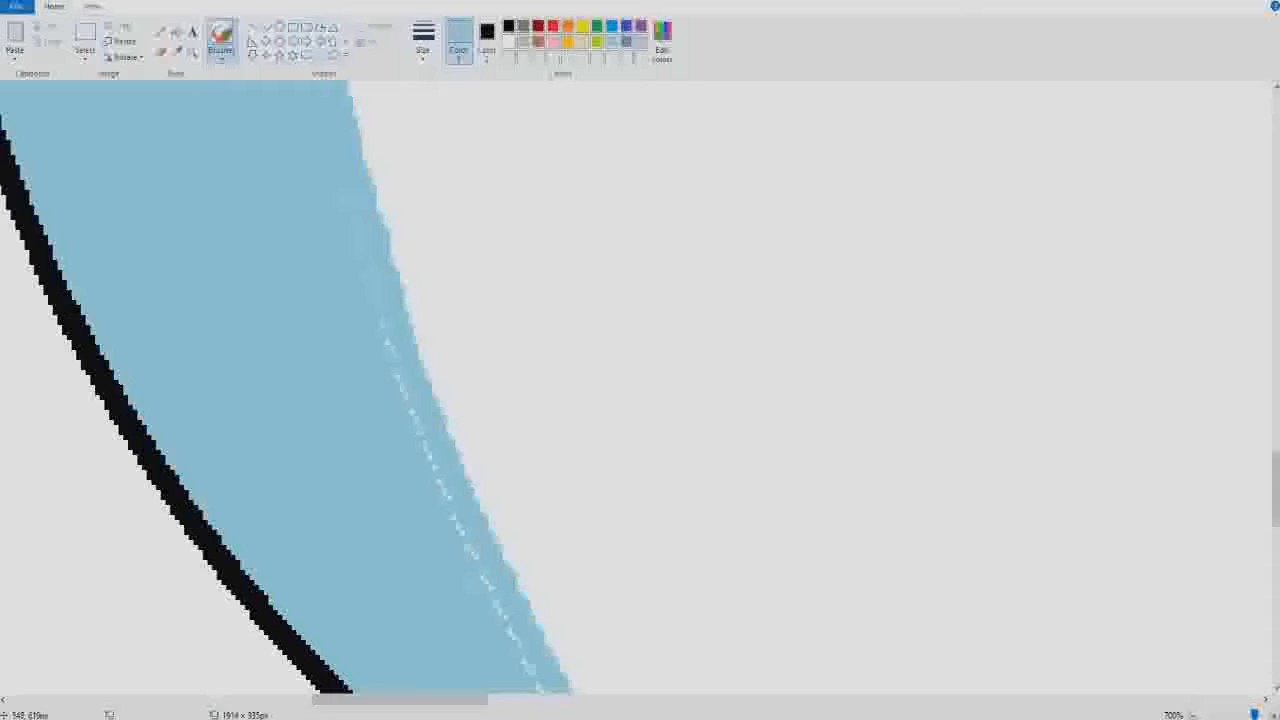
{"action": "left_click_drag", "start_coordinate": [386, 340], "coordinate": [463, 535]}
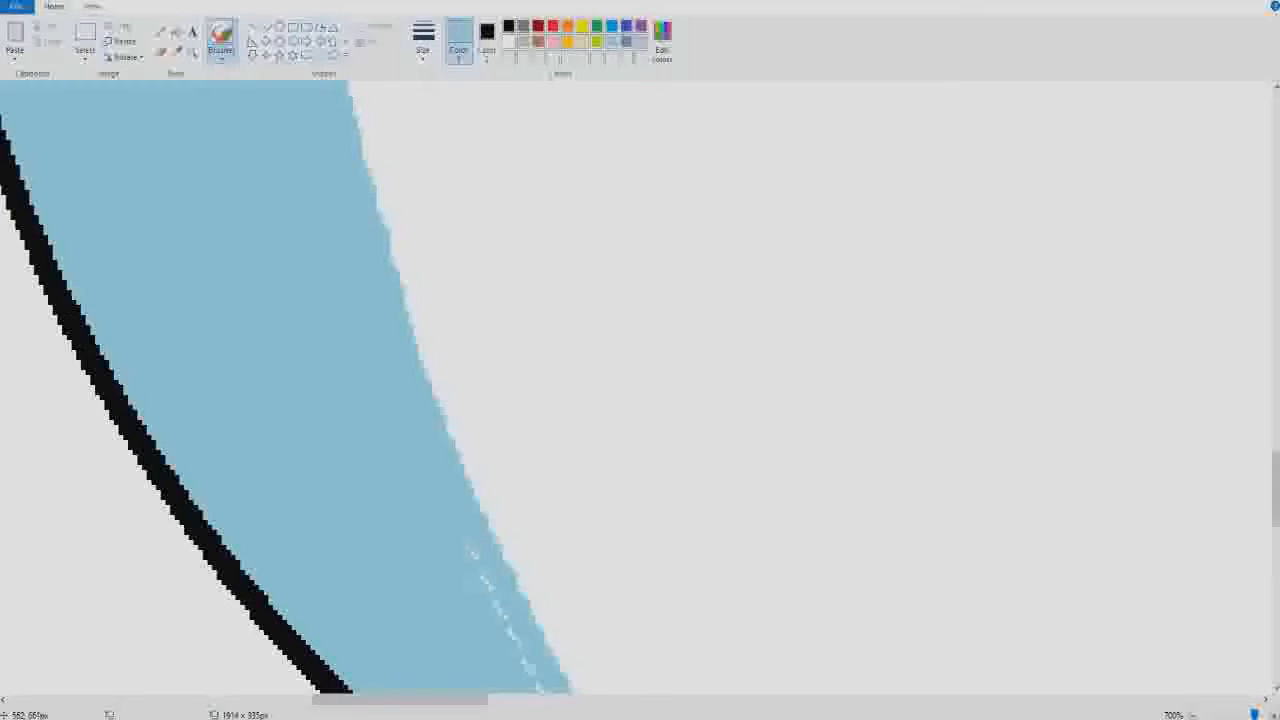
{"action": "left_click_drag", "start_coordinate": [484, 580], "coordinate": [497, 606]}
{"action": "scroll", "coordinate": [497, 606], "scroll_direction": "down", "scroll_amount": 5}
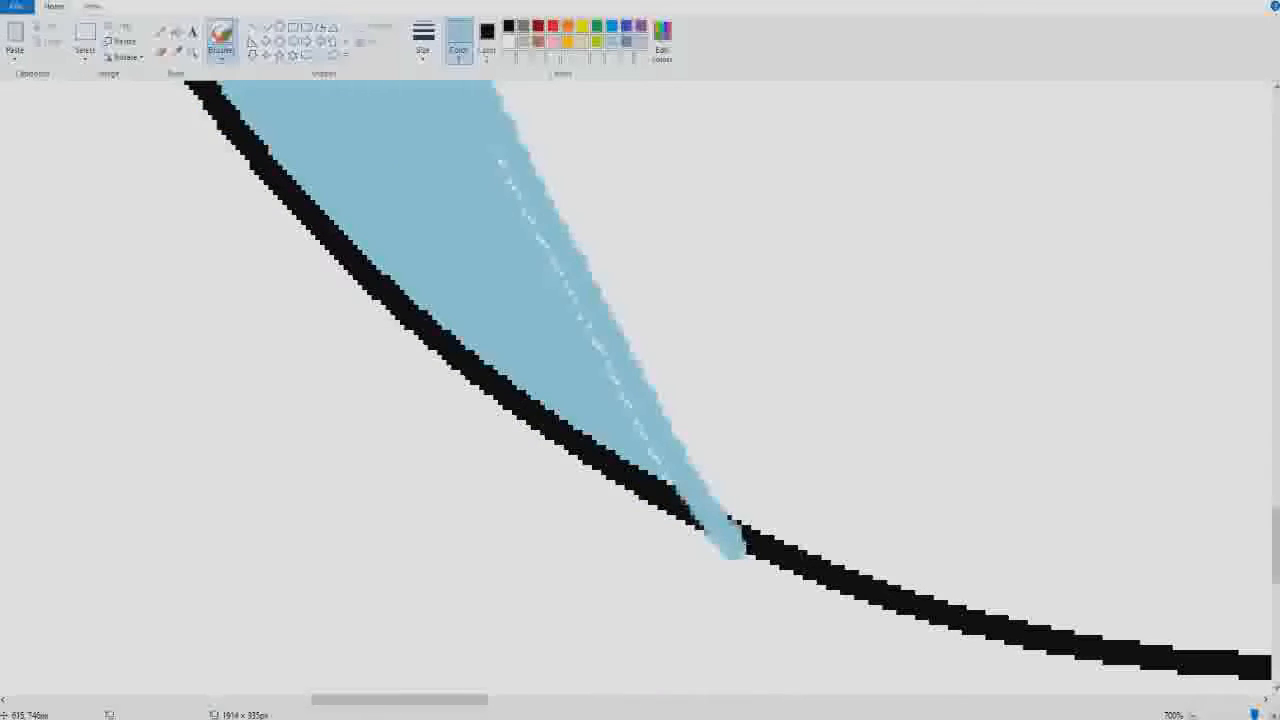
{"action": "left_click_drag", "start_coordinate": [532, 226], "coordinate": [564, 284]}
{"action": "left_click_drag", "start_coordinate": [581, 310], "coordinate": [632, 410]}
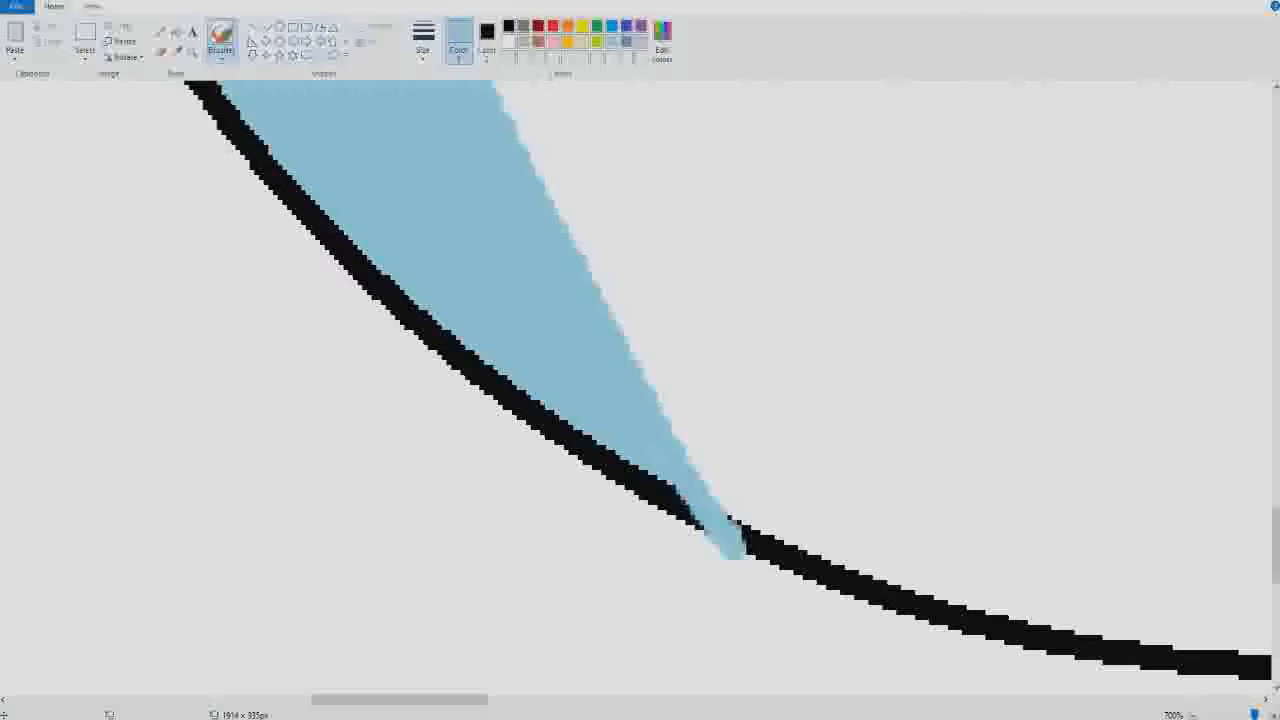
- Brush black over the turquoise that crosses the circle's outline at the crescent's lower tip
{"action": "left_click", "coordinate": [487, 40]}
{"action": "left_click", "coordinate": [458, 40]}
{"action": "left_click", "coordinate": [509, 27]}
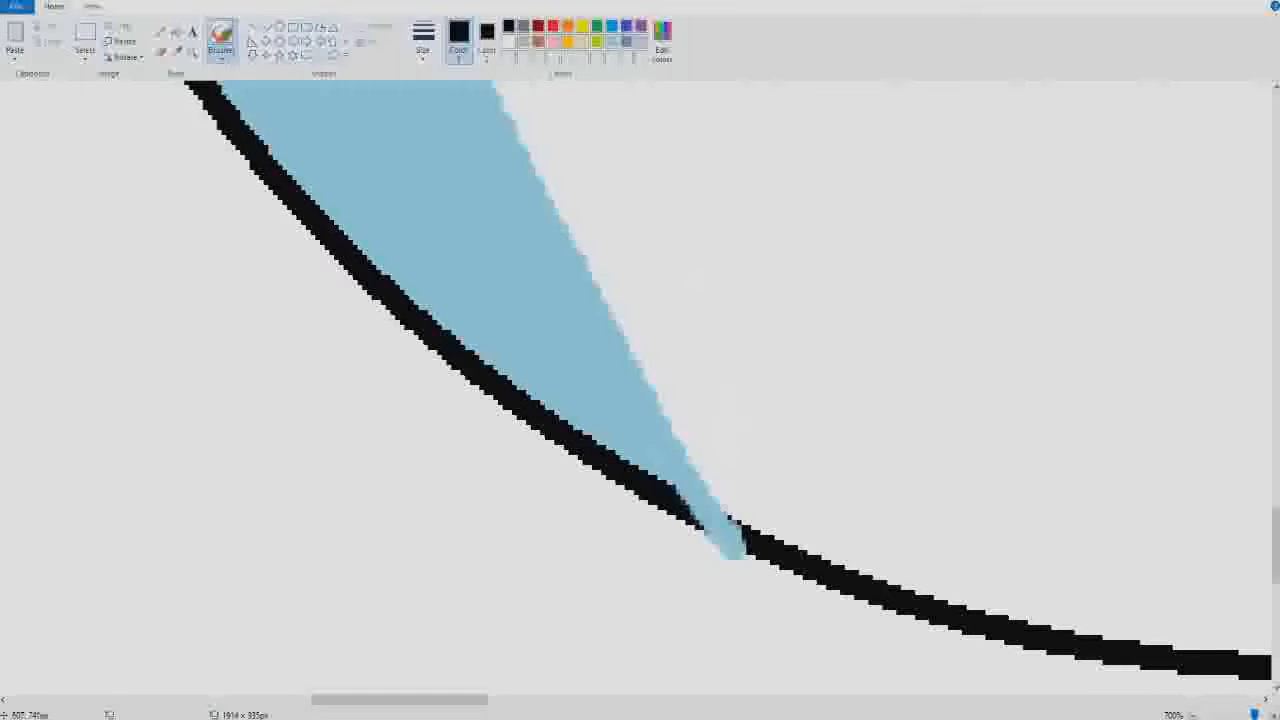
{"action": "mouse_move", "coordinate": [684, 494]}
{"action": "left_mouse_down"}
{"action": "mouse_move", "coordinate": [724, 514]}
{"action": "mouse_move", "coordinate": [710, 508]}
{"action": "mouse_move", "coordinate": [708, 523]}
{"action": "mouse_move", "coordinate": [730, 519]}
{"action": "mouse_move", "coordinate": [696, 517]}
{"action": "mouse_move", "coordinate": [724, 548]}
{"action": "mouse_move", "coordinate": [706, 533]}
{"action": "mouse_move", "coordinate": [736, 545]}
{"action": "mouse_move", "coordinate": [709, 525]}
{"action": "mouse_move", "coordinate": [740, 525]}
{"action": "mouse_move", "coordinate": [744, 546]}
{"action": "left_mouse_up"}
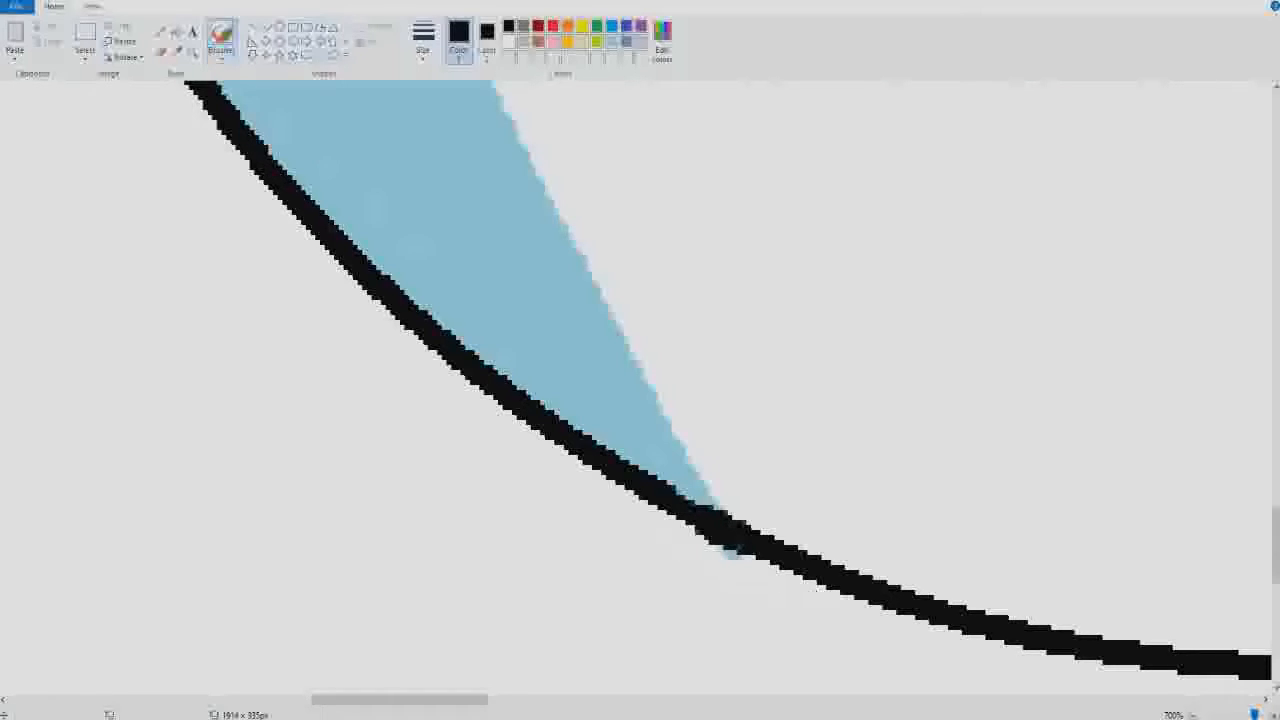
- Brush white over the leftover turquoise and excess black just outside the circle at the crescent's lower tip
{"action": "left_click", "coordinate": [509, 42]}
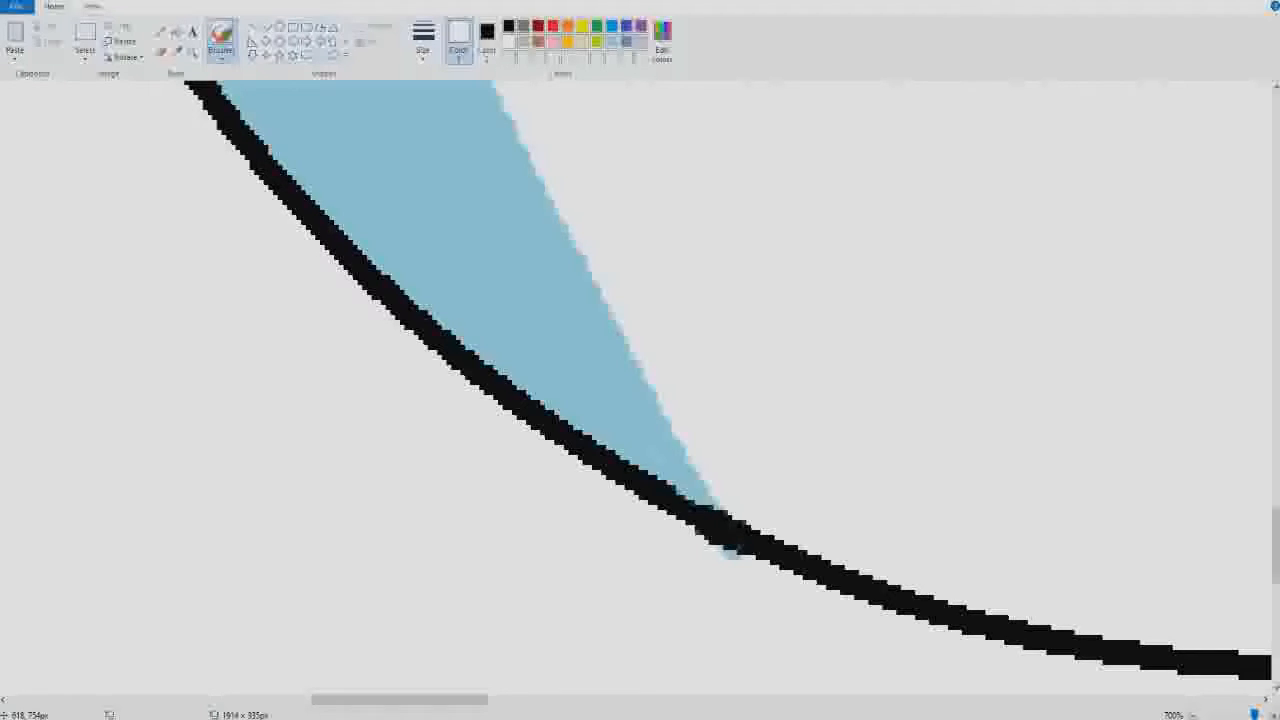
{"action": "mouse_move", "coordinate": [726, 565]}
{"action": "left_mouse_down"}
{"action": "mouse_move", "coordinate": [744, 569]}
{"action": "mouse_move", "coordinate": [729, 558]}
{"action": "left_mouse_up"}
{"action": "left_click", "coordinate": [725, 553]}
{"action": "left_click", "coordinate": [726, 556]}
{"action": "mouse_move", "coordinate": [713, 555]}
{"action": "left_mouse_down"}
{"action": "mouse_move", "coordinate": [702, 544]}
{"action": "mouse_move", "coordinate": [724, 550]}
{"action": "left_mouse_up"}
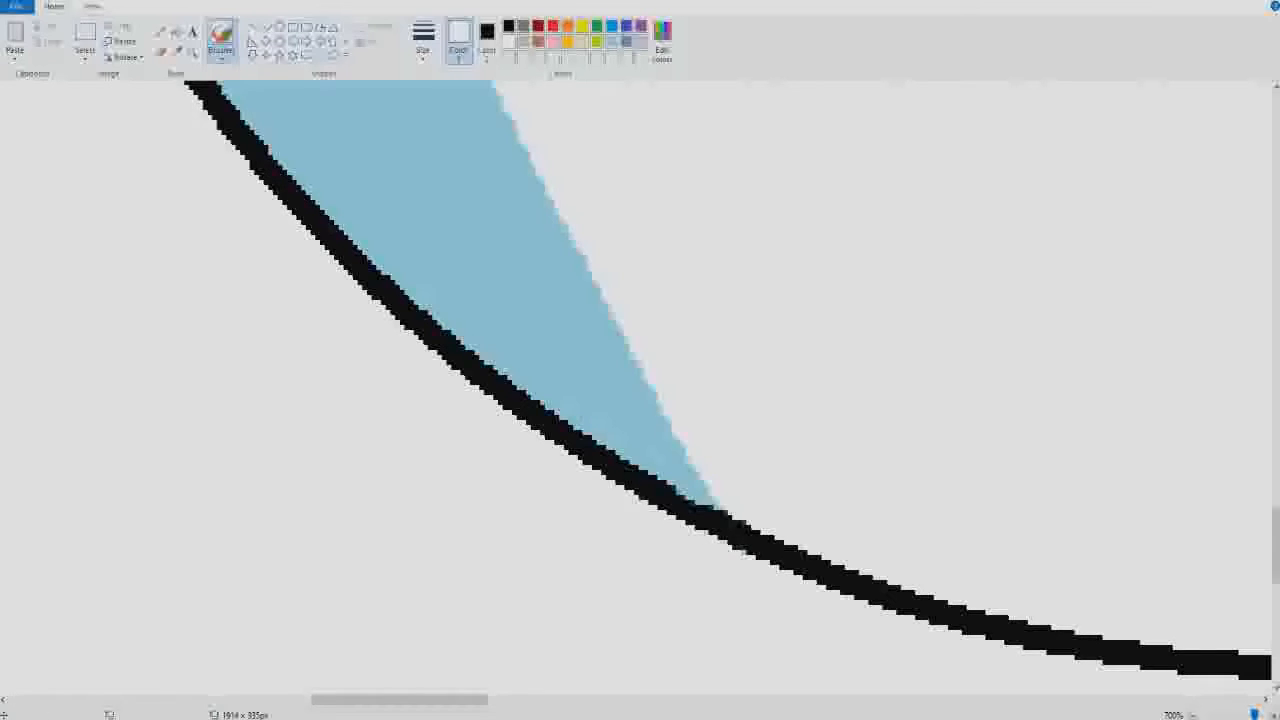
- Mix a pale turquoise foreground colour with hue 112, saturation 216 and luminosity 217
{"action": "scroll", "coordinate": [640, 380], "scroll_direction": "down", "scroll_amount": 4}
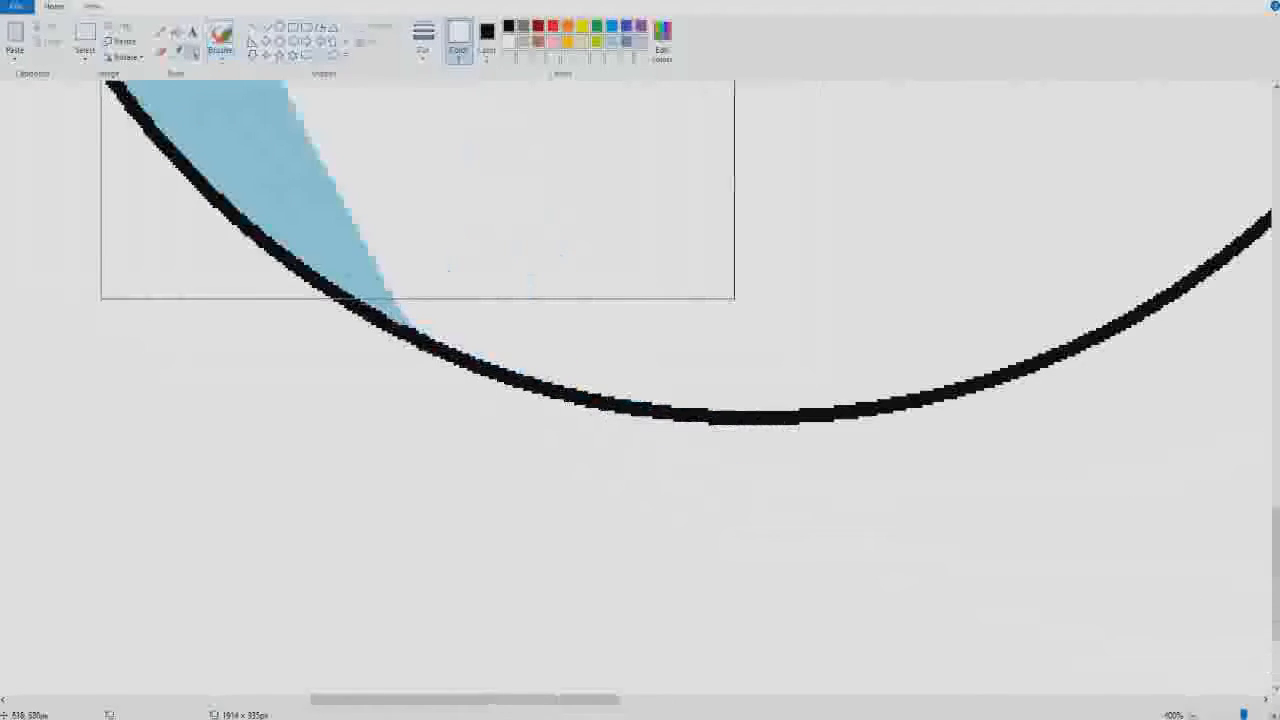
{"action": "scroll", "coordinate": [640, 380], "scroll_direction": "down", "scroll_amount": 4}
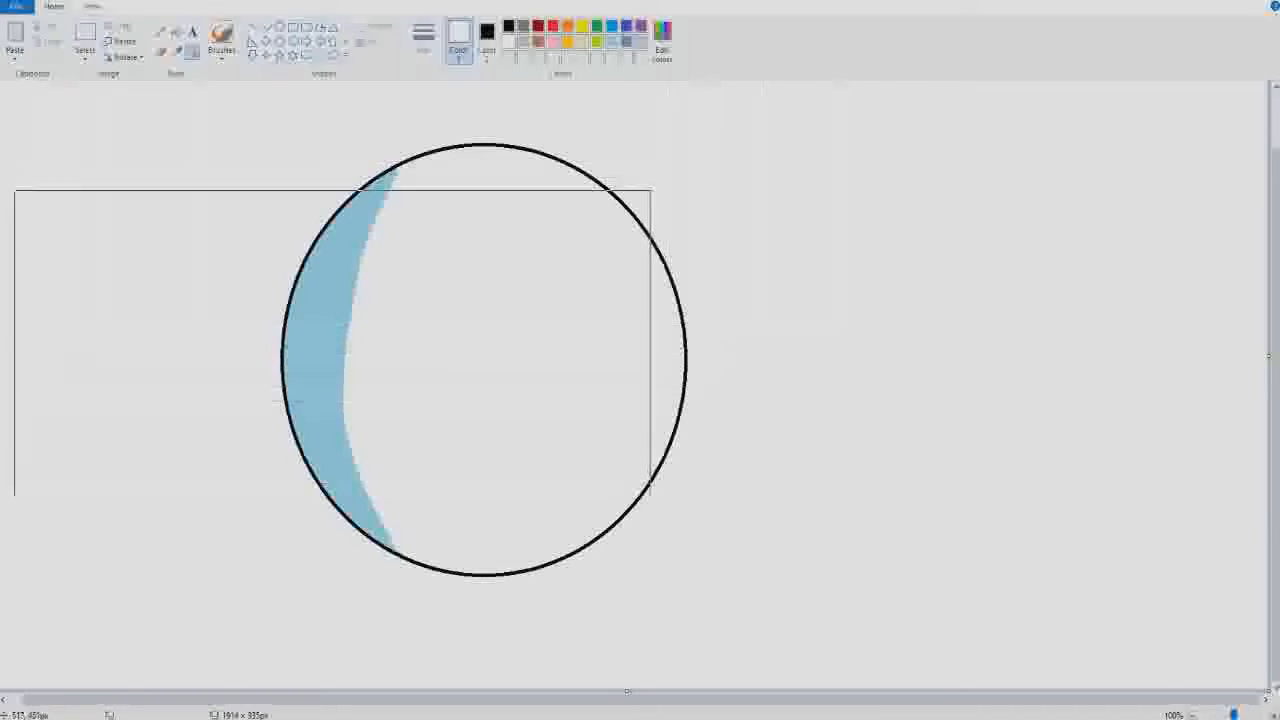
{"action": "left_click", "coordinate": [662, 42]}
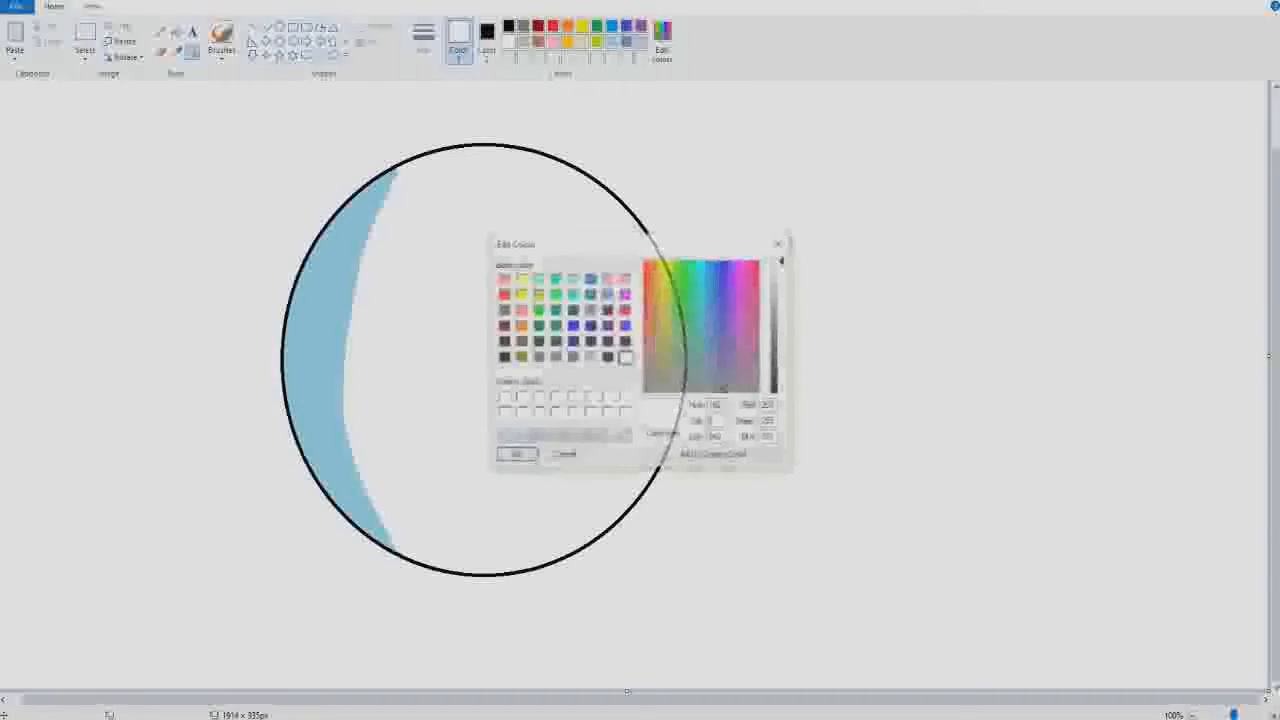
{"action": "left_click_drag", "start_coordinate": [702, 333], "coordinate": [699, 273]}
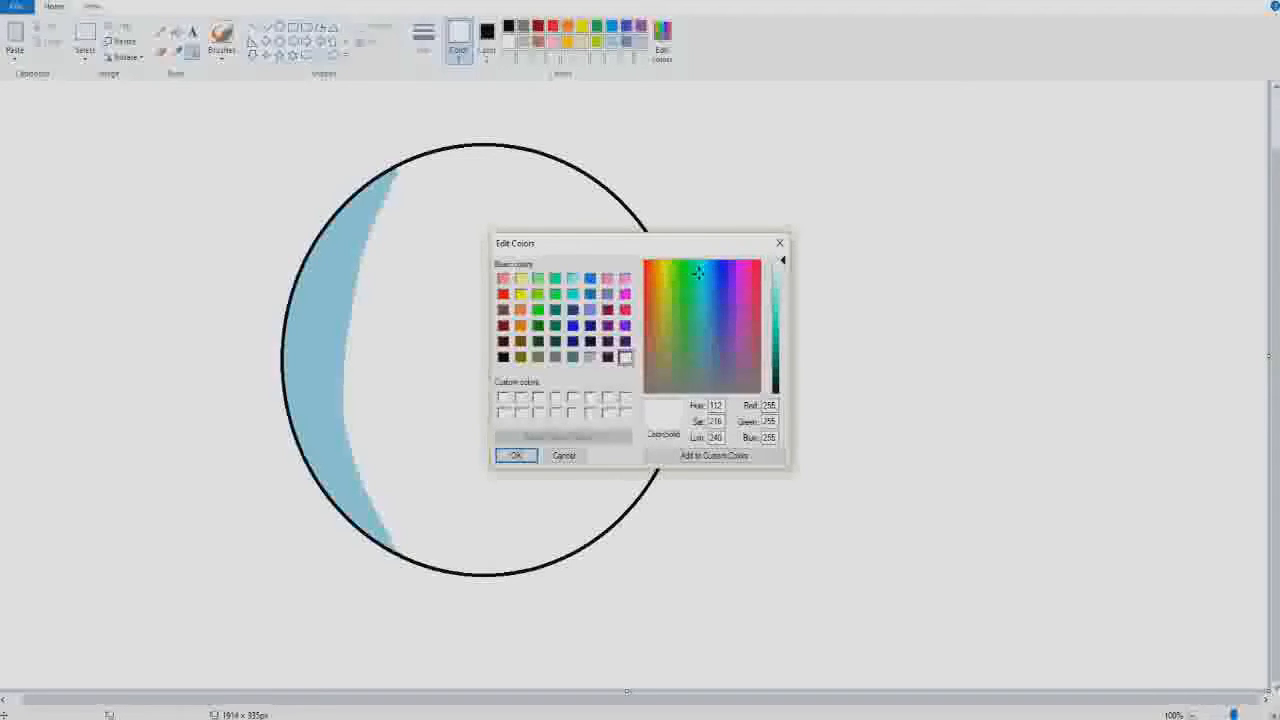
{"action": "left_click_drag", "start_coordinate": [782, 260], "coordinate": [782, 274]}
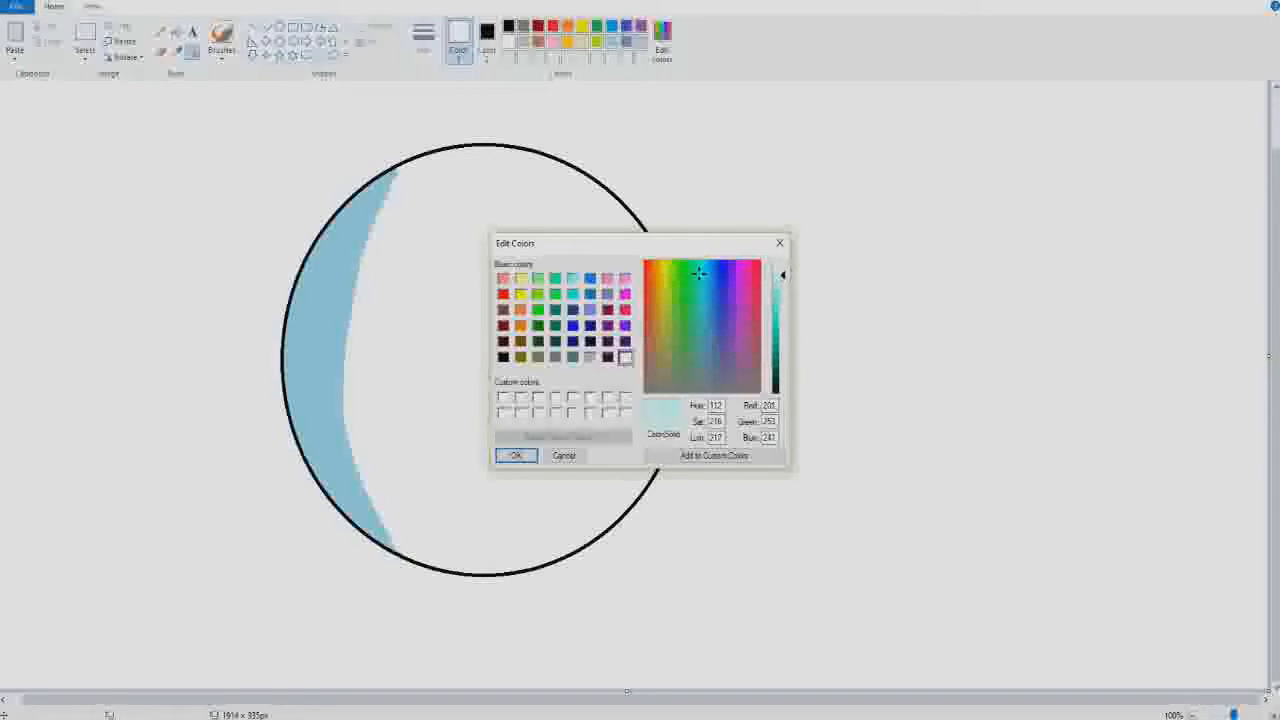
{"action": "left_click", "coordinate": [516, 456]}
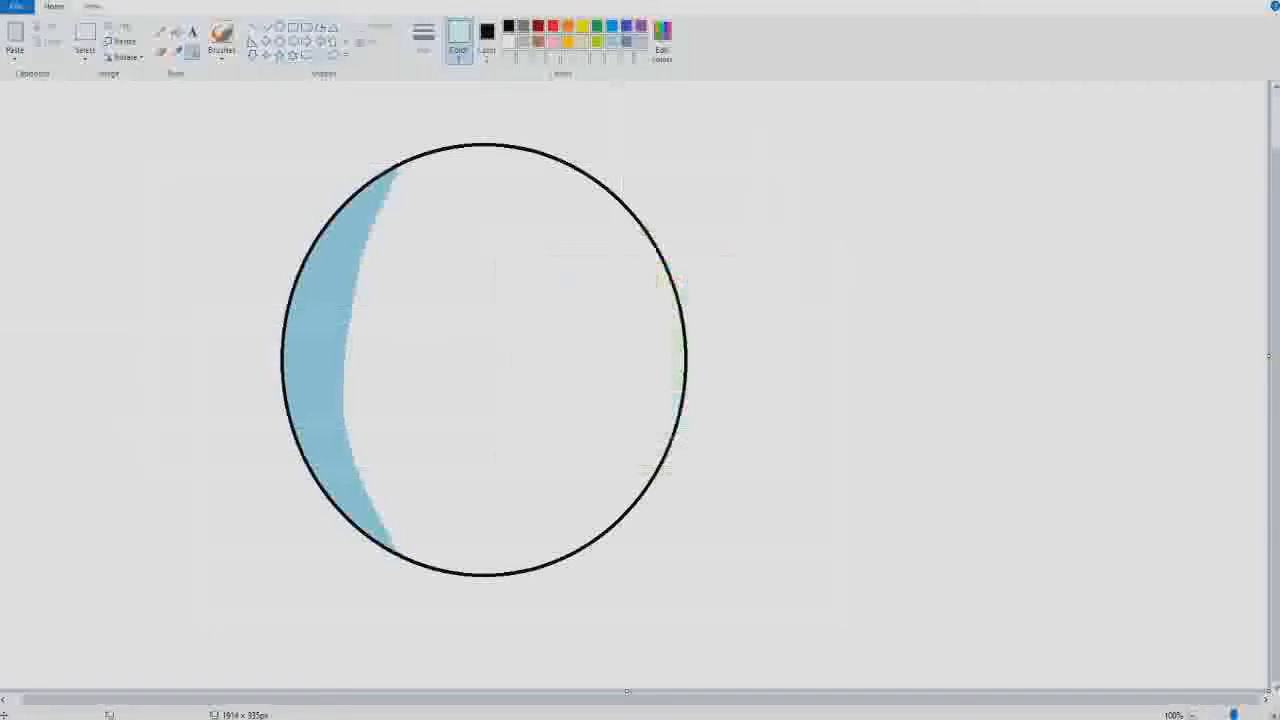
- Brush a pale turquoise curve inside the circle alongside the crescent, from outline to outline, and fill the band between them with the same colour
{"action": "left_click", "coordinate": [221, 35]}
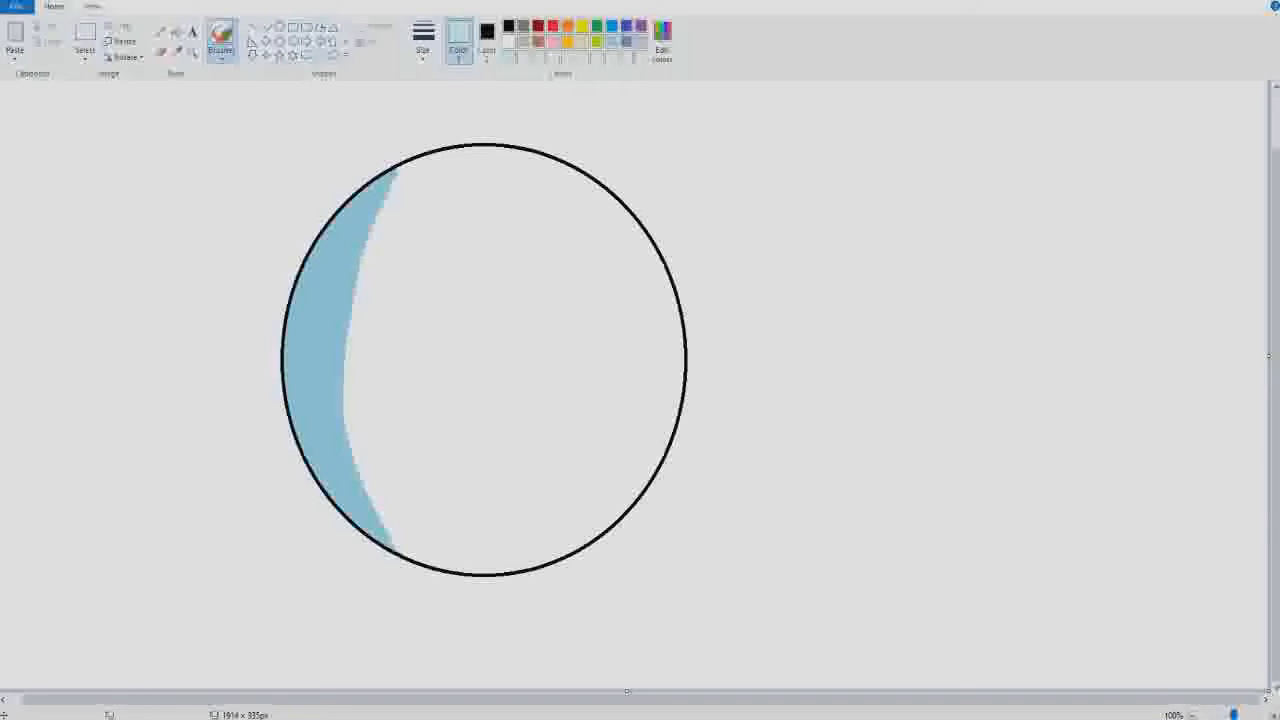
{"action": "left_click", "coordinate": [424, 40]}
{"action": "left_click", "coordinate": [414, 160]}
{"action": "mouse_move", "coordinate": [407, 162]}
{"action": "left_mouse_down"}
{"action": "mouse_move", "coordinate": [380, 376]}
{"action": "mouse_move", "coordinate": [424, 566]}
{"action": "left_mouse_up"}
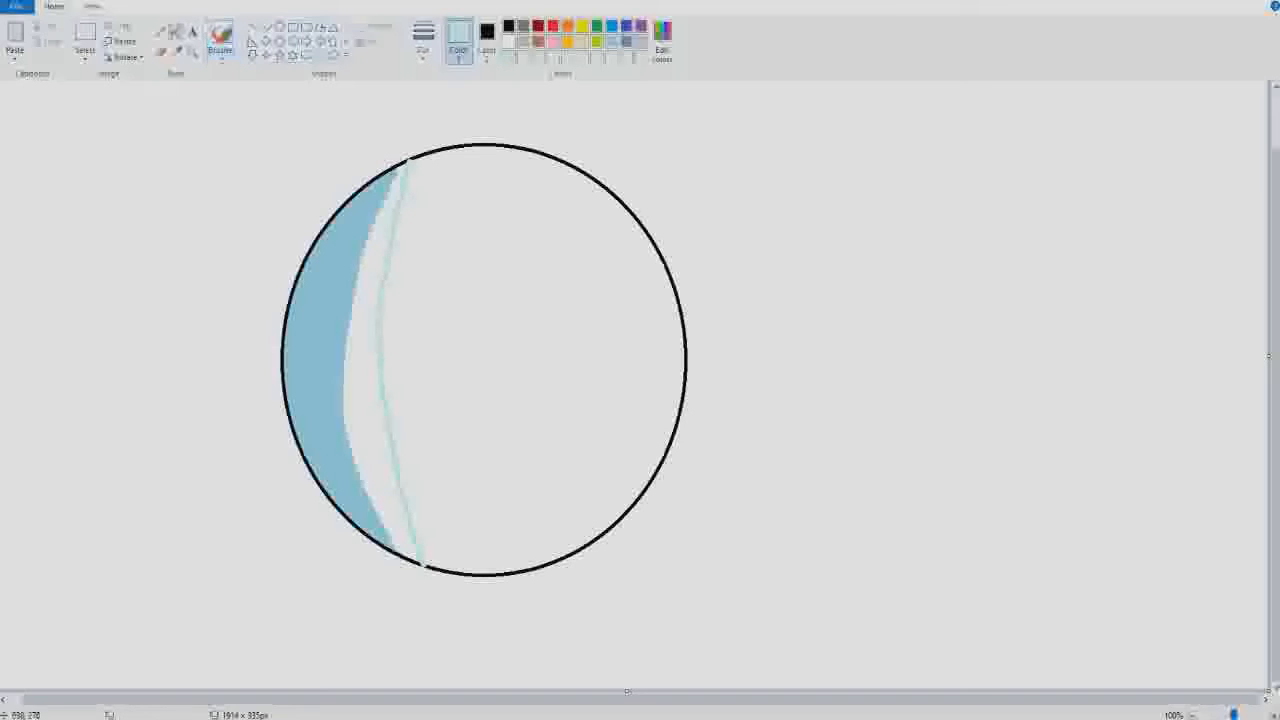
{"action": "left_click", "coordinate": [176, 32]}
{"action": "left_click", "coordinate": [364, 307]}
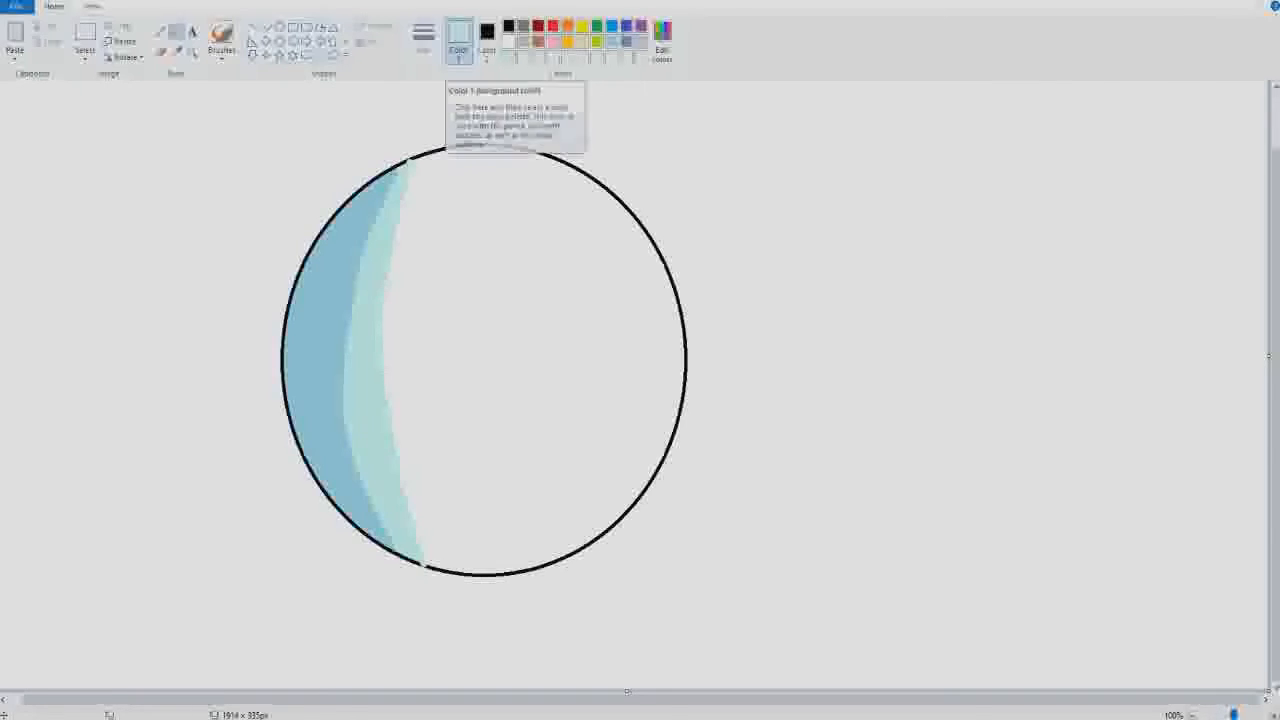
- Mix a slightly deeper turquoise and brush it along the boundary between the crescent and the pale turquoise band
{"action": "left_click", "coordinate": [657, 38]}
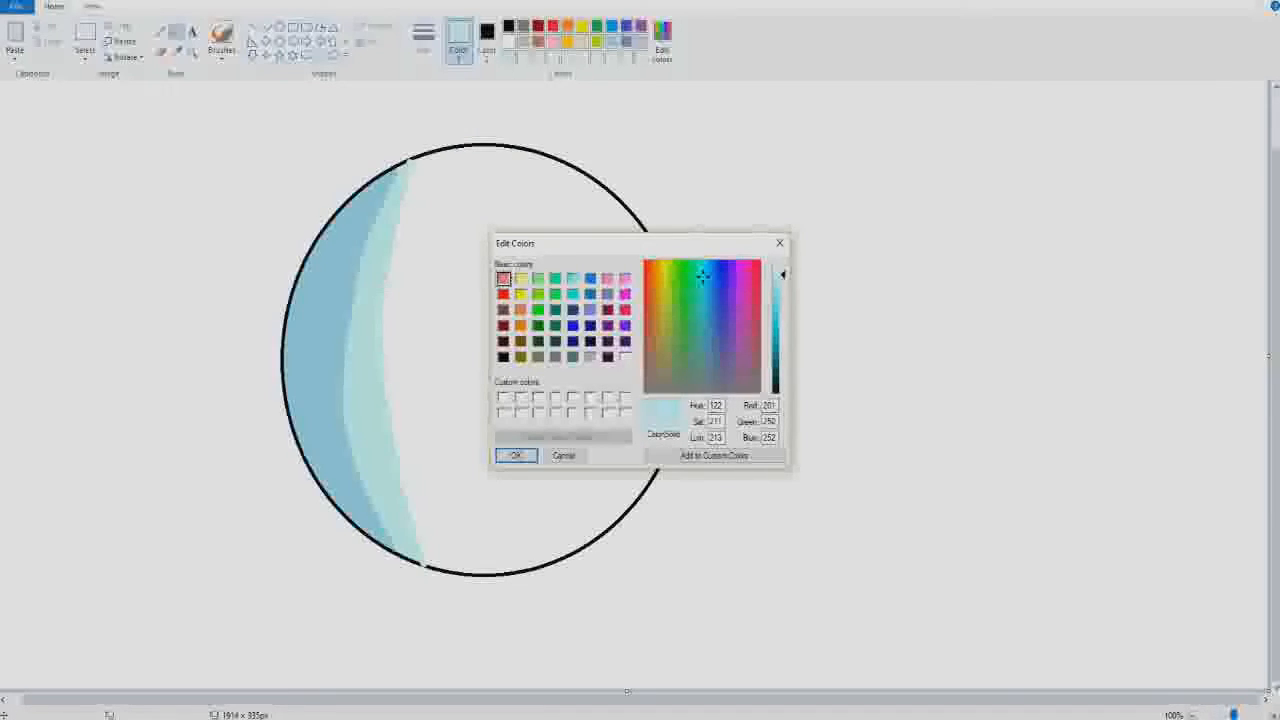
{"action": "left_click_drag", "start_coordinate": [783, 274], "coordinate": [783, 289]}
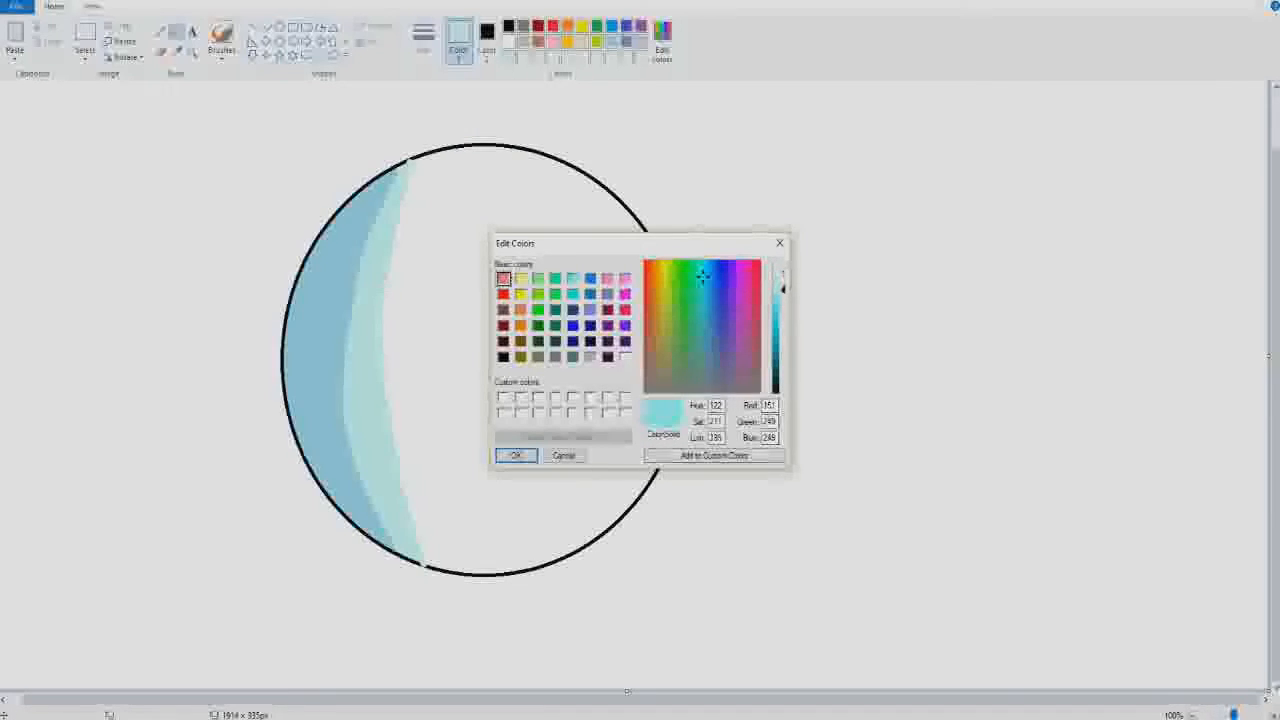
{"action": "key", "text": "Return"}
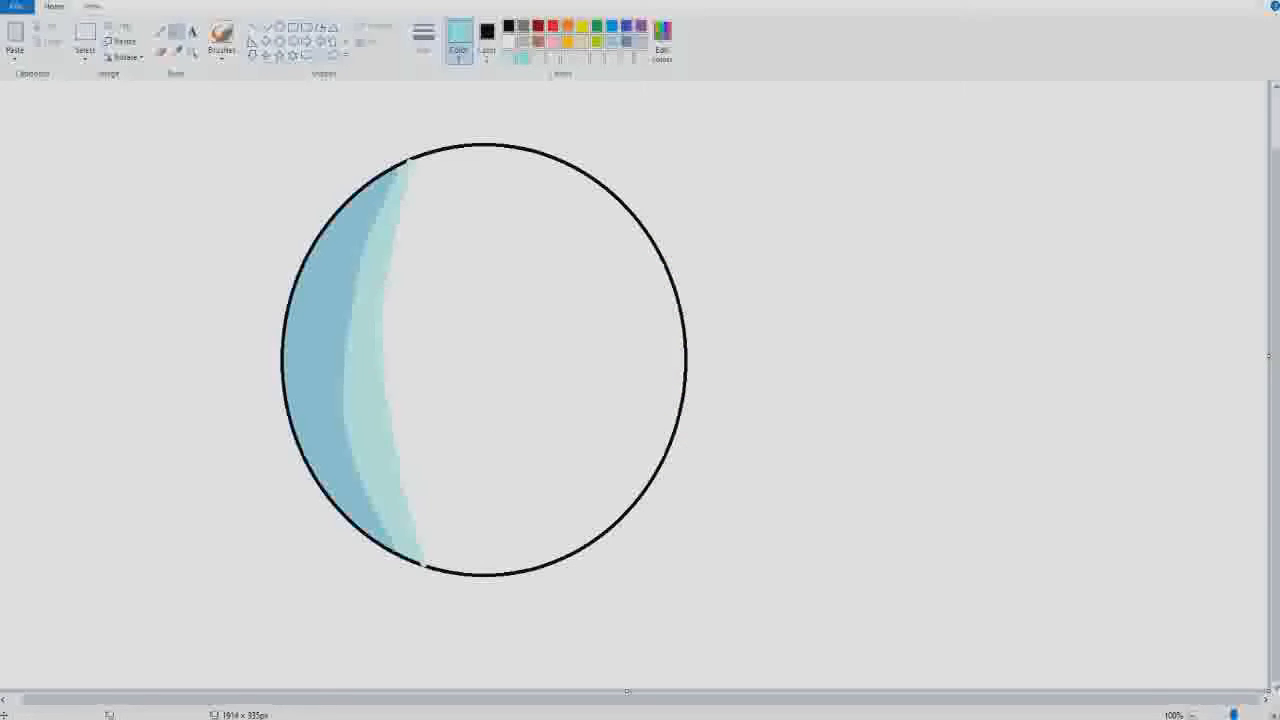
{"action": "left_click", "coordinate": [221, 36]}
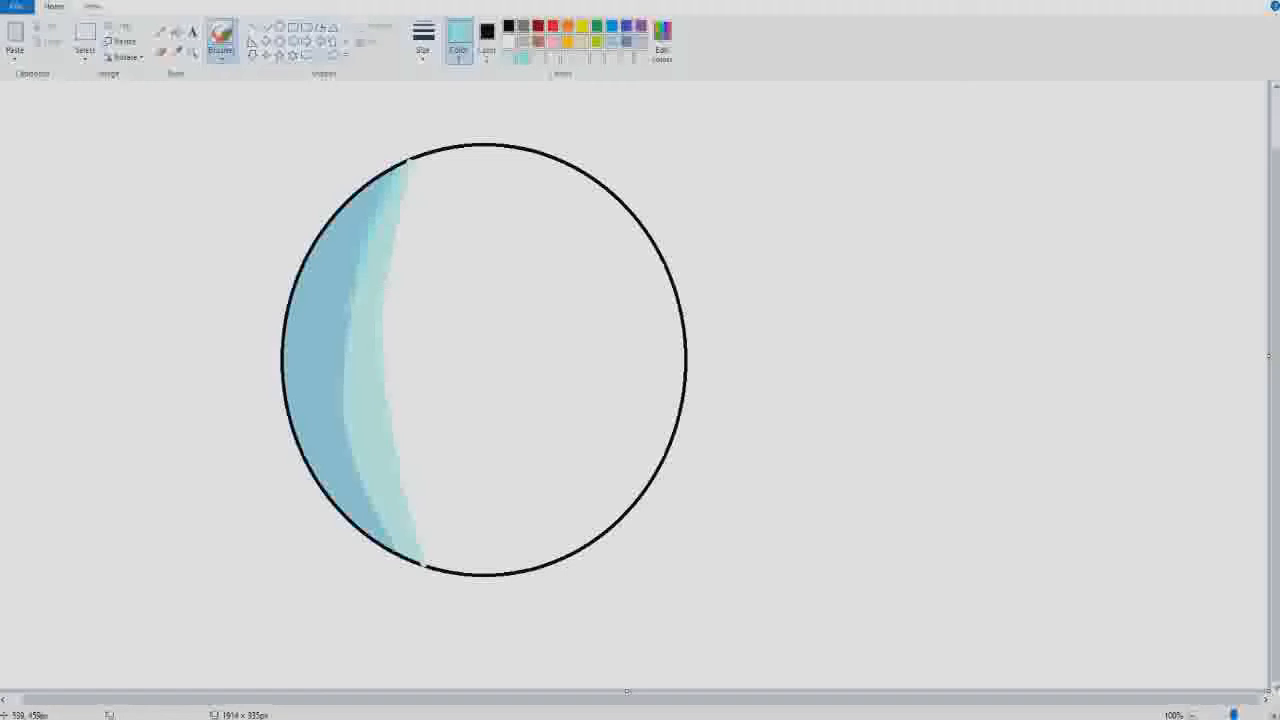
{"action": "left_click_drag", "start_coordinate": [350, 330], "coordinate": [346, 376]}
{"action": "left_click_drag", "start_coordinate": [390, 535], "coordinate": [398, 554]}
- Handwrite "A+" in red on the blank canvas to the upper right of the circle
{"action": "left_click", "coordinate": [552, 25]}
{"action": "left_click_drag", "start_coordinate": [714, 180], "coordinate": [817, 174]}
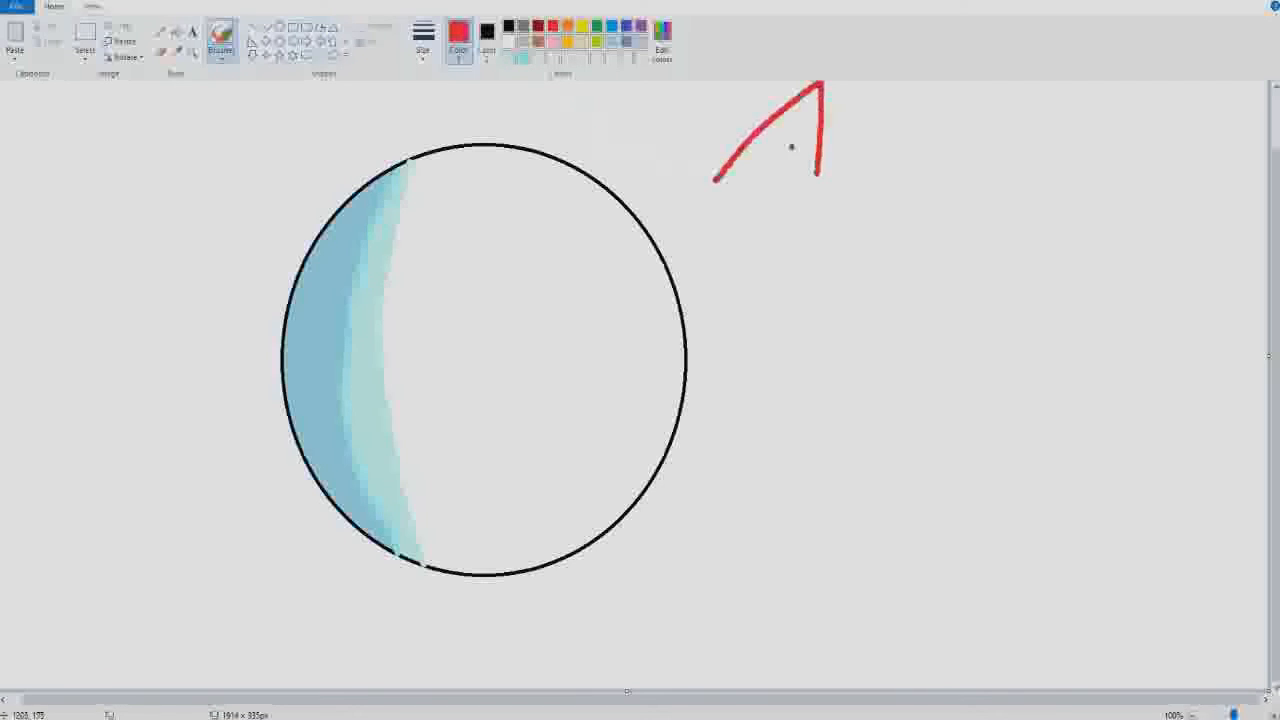
{"action": "mouse_move", "coordinate": [766, 134]}
{"action": "left_mouse_down"}
{"action": "mouse_move", "coordinate": [842, 130]}
{"action": "mouse_move", "coordinate": [876, 214]}
{"action": "left_mouse_up"}
{"action": "left_click_drag", "start_coordinate": [866, 186], "coordinate": [930, 195]}
- Handwrite "10/10" in red beneath the "A+"
{"action": "left_click_drag", "start_coordinate": [805, 276], "coordinate": [792, 372]}
{"action": "left_click_drag", "start_coordinate": [833, 300], "coordinate": [852, 306]}
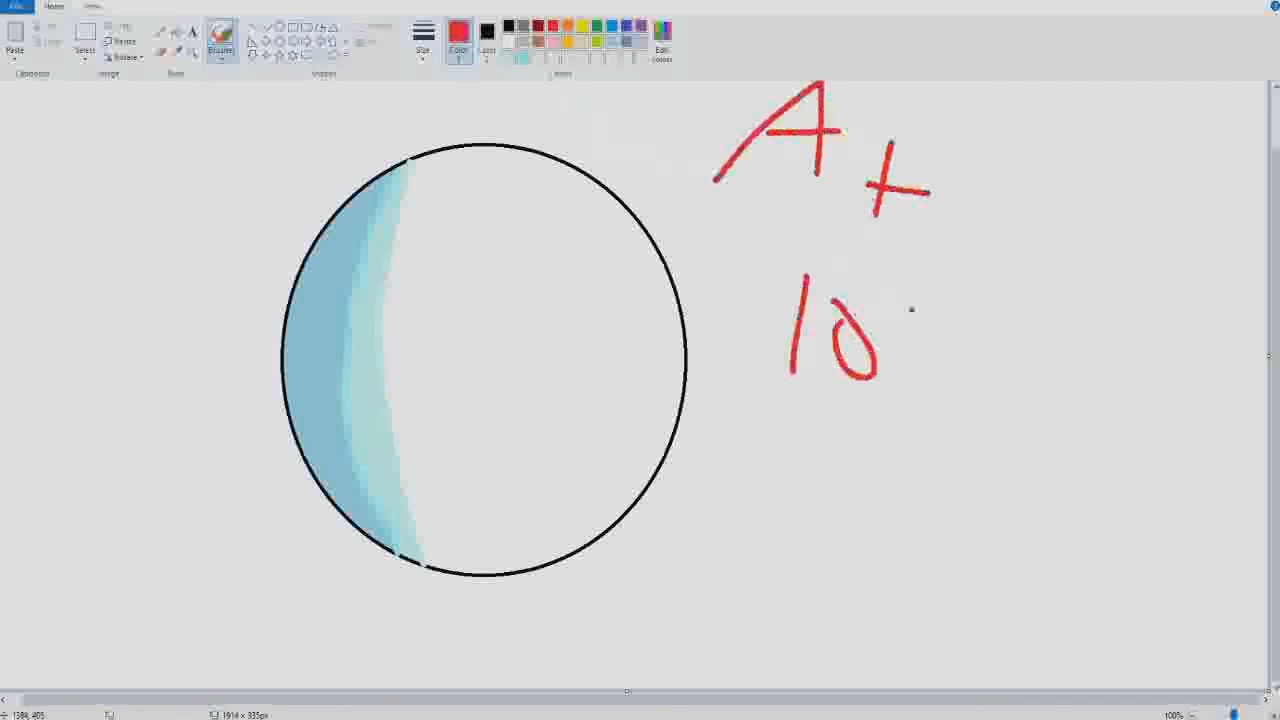
{"action": "left_click_drag", "start_coordinate": [972, 298], "coordinate": [880, 402]}
{"action": "left_click_drag", "start_coordinate": [988, 350], "coordinate": [960, 418]}
{"action": "left_click_drag", "start_coordinate": [1038, 344], "coordinate": [1046, 358]}
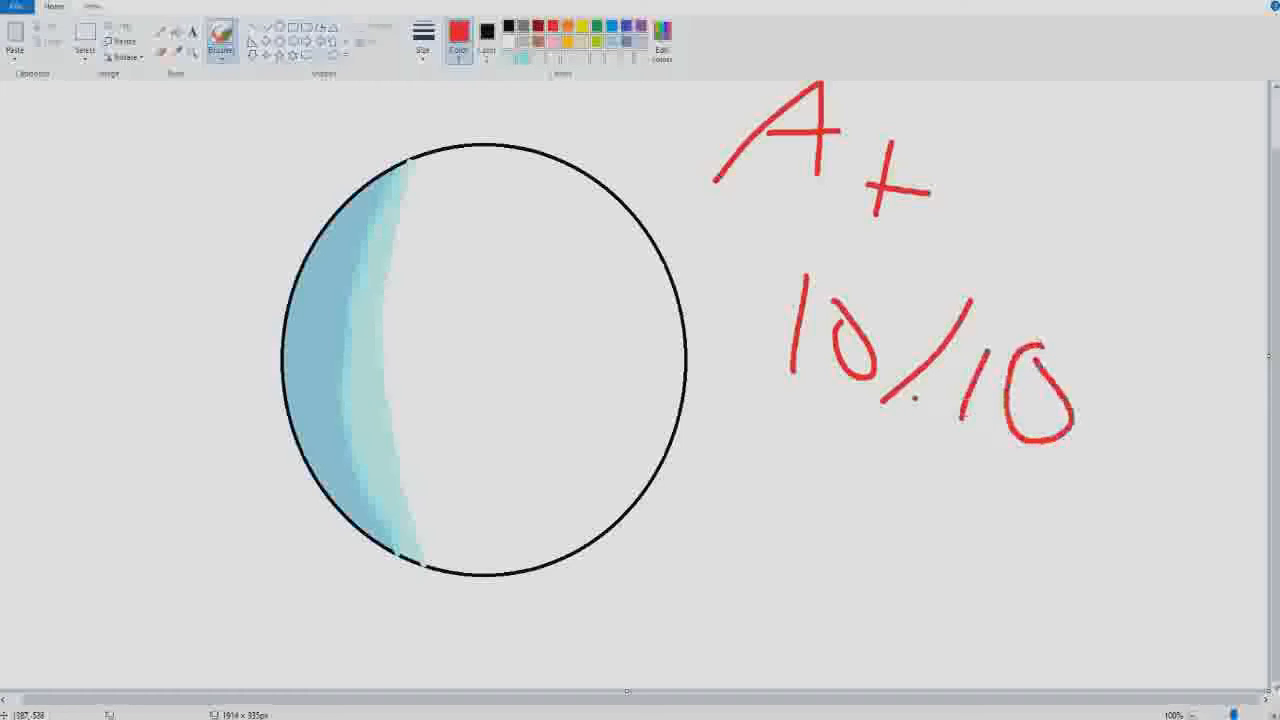